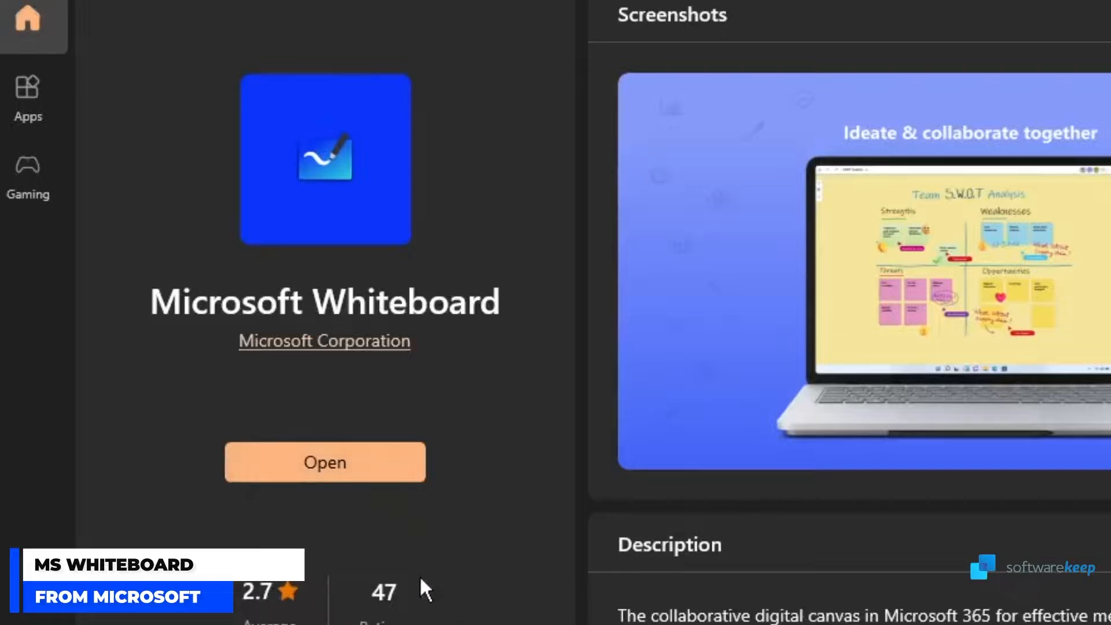
Open Microsoft Whiteboard and create a new whiteboard, accepting the privacy notice and dismissing the welcome message.
left_click(347, 467)
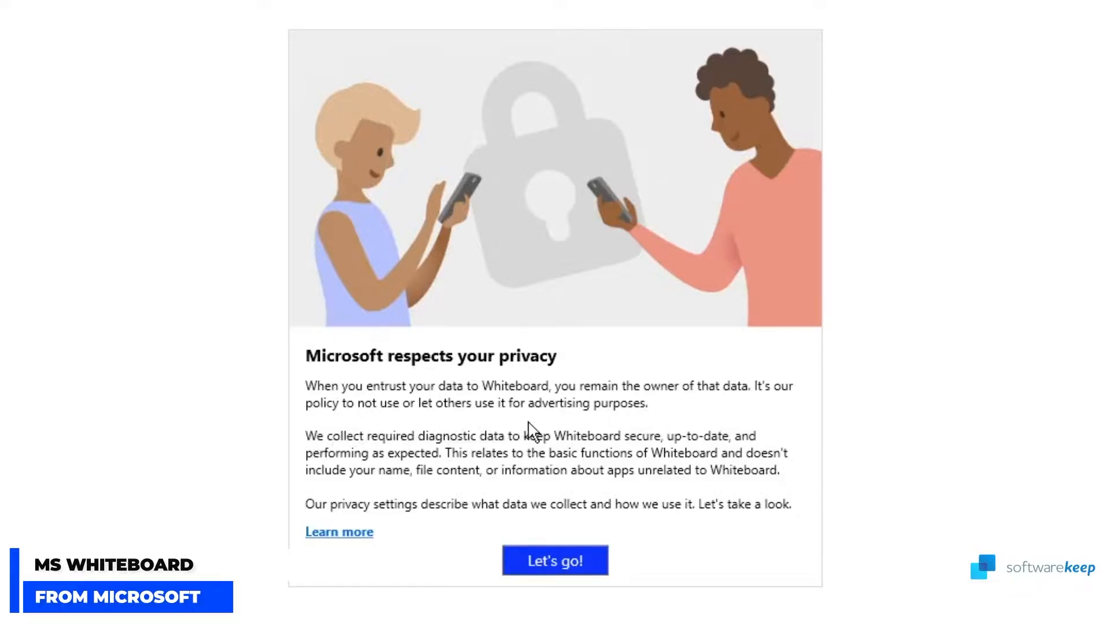
left_click(573, 566)
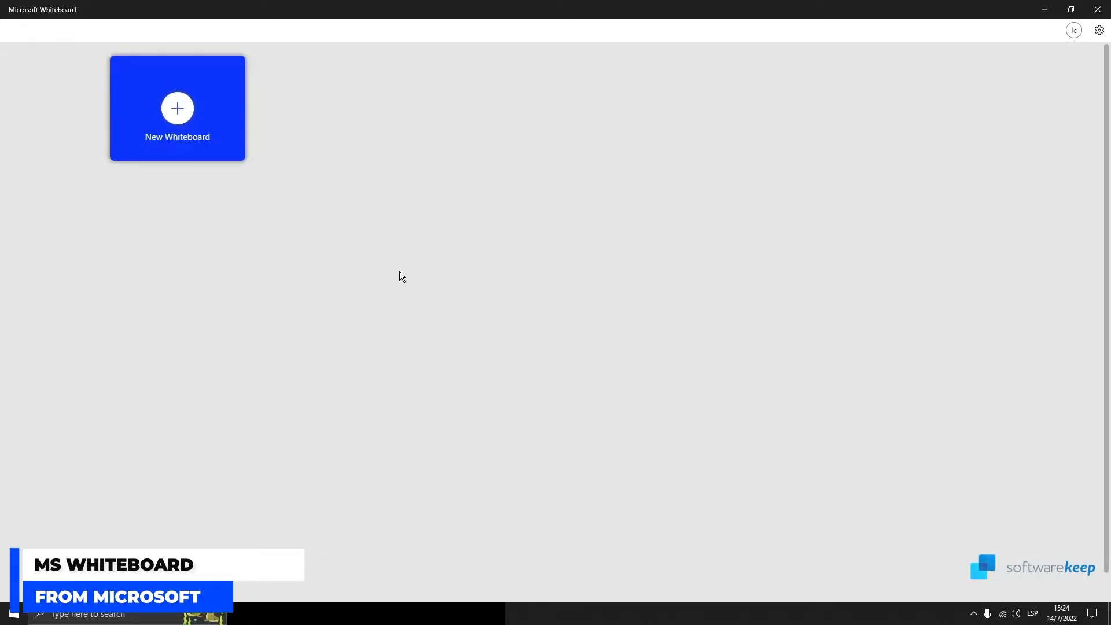
left_click(201, 144)
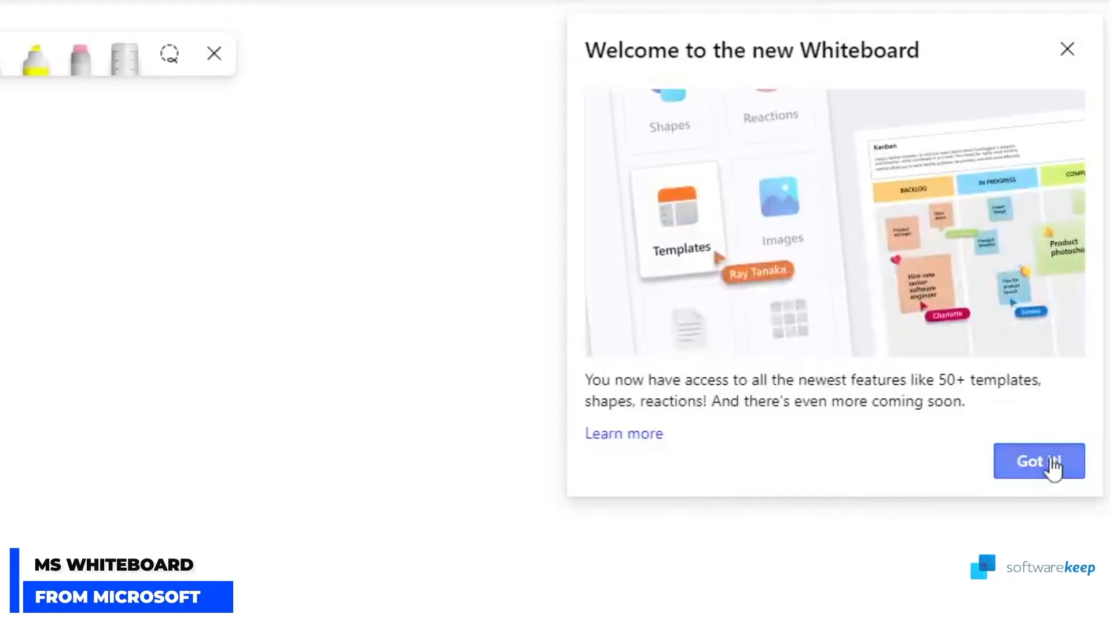
left_click(1051, 467)
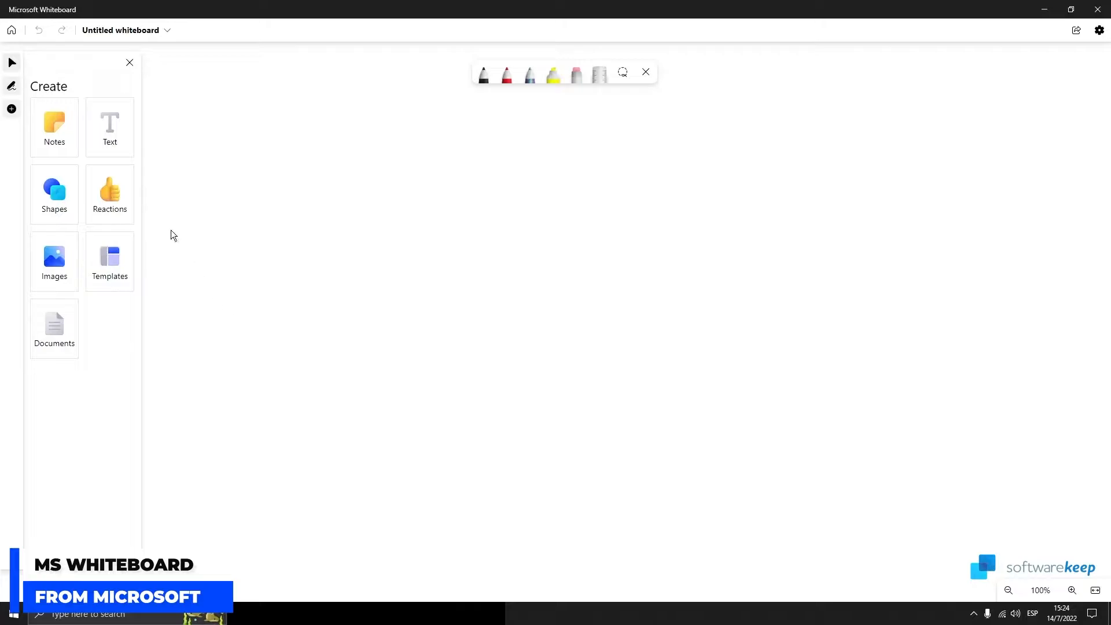
Add a light green sticky note reading "Softwarekeep" and reposition it near the left side of the board.
left_click(61, 139)
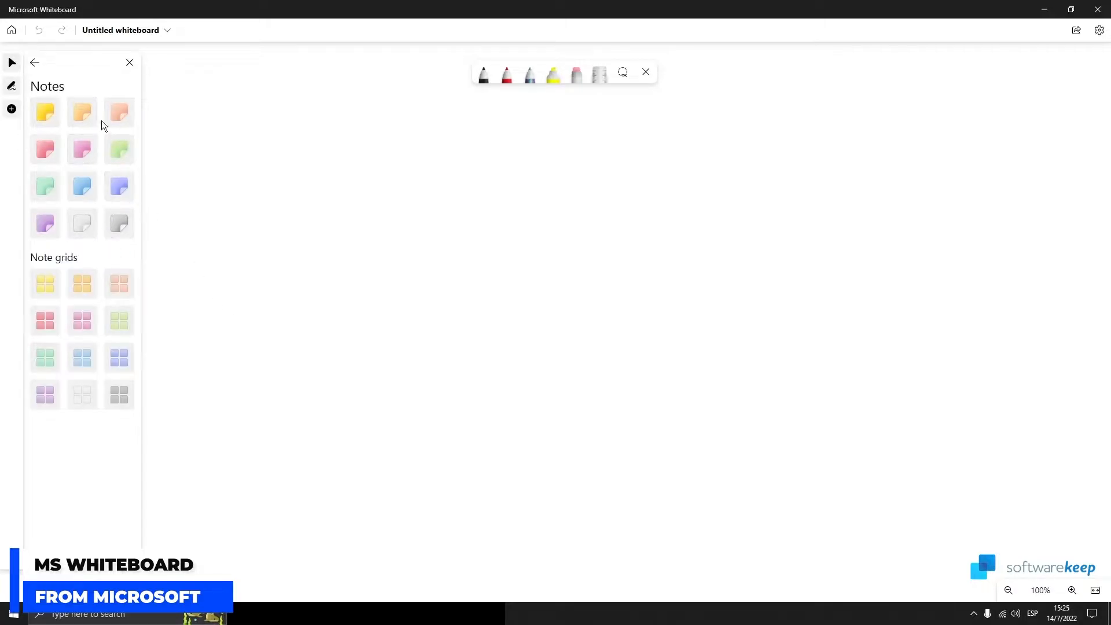
left_click(122, 158)
left_click(533, 186)
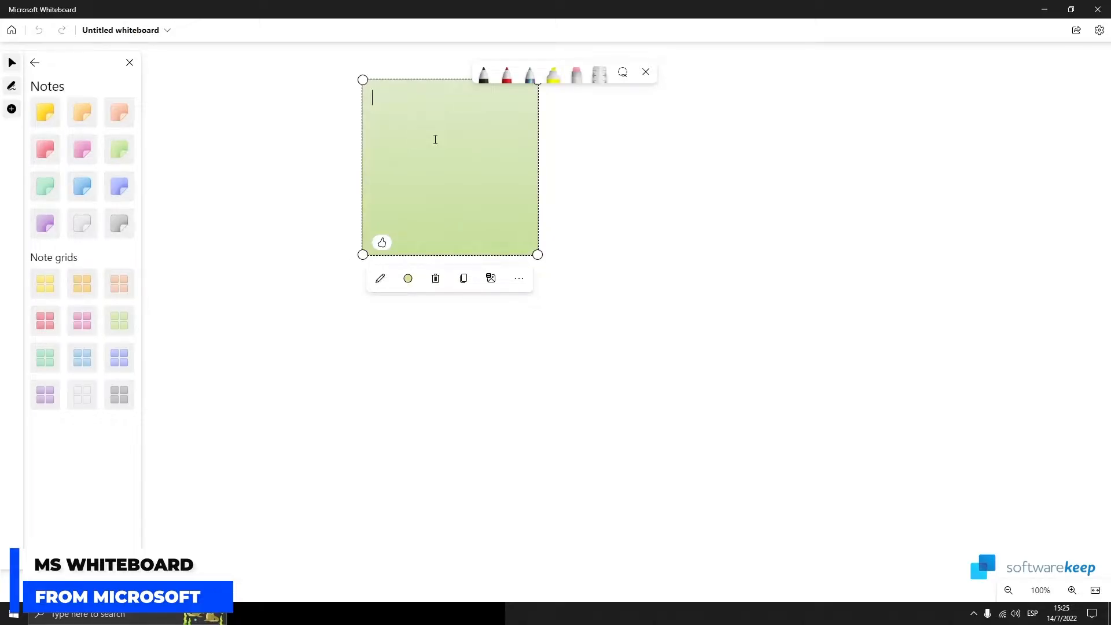
type("Softwarekeep")
left_click_drag(435, 140, 365, 264)
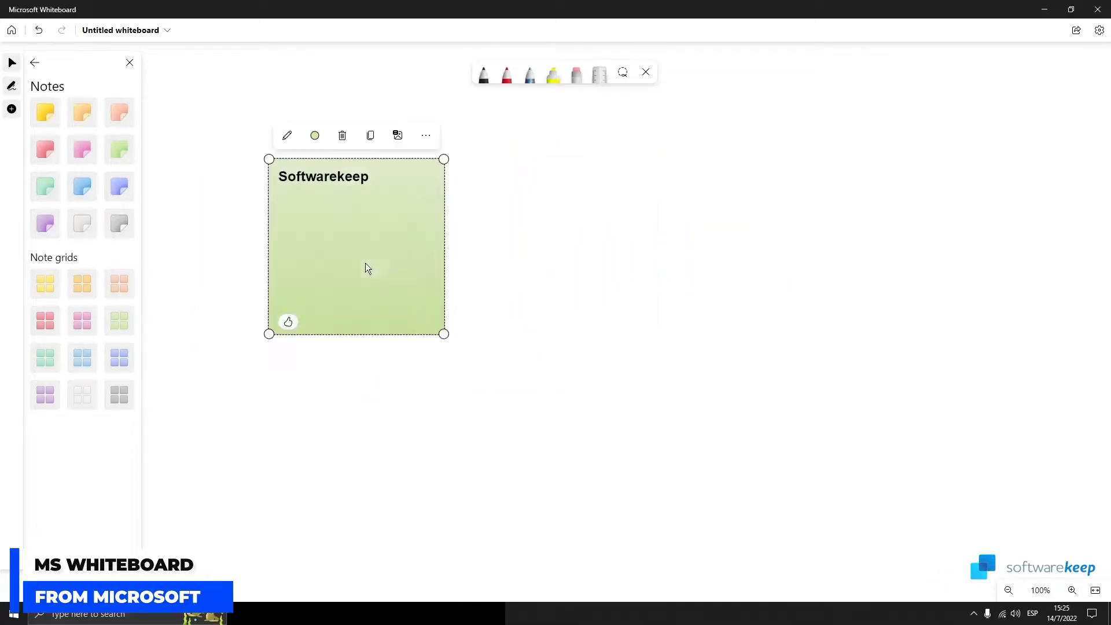
left_click(34, 62)
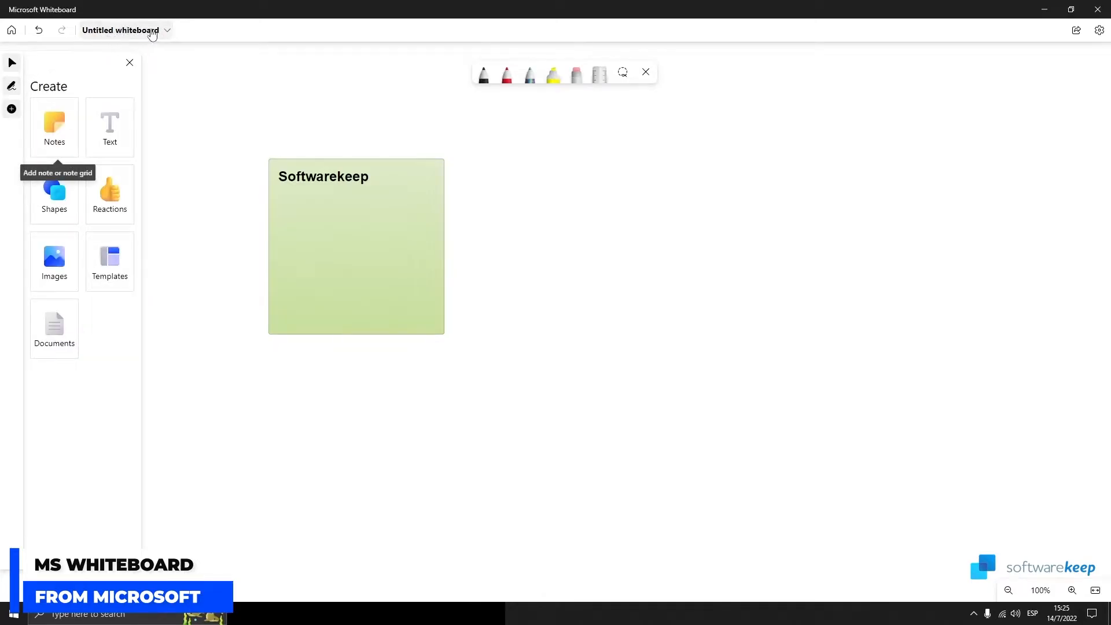
Rename the board to "Softwarekeep's whiteboard".
left_click(109, 31)
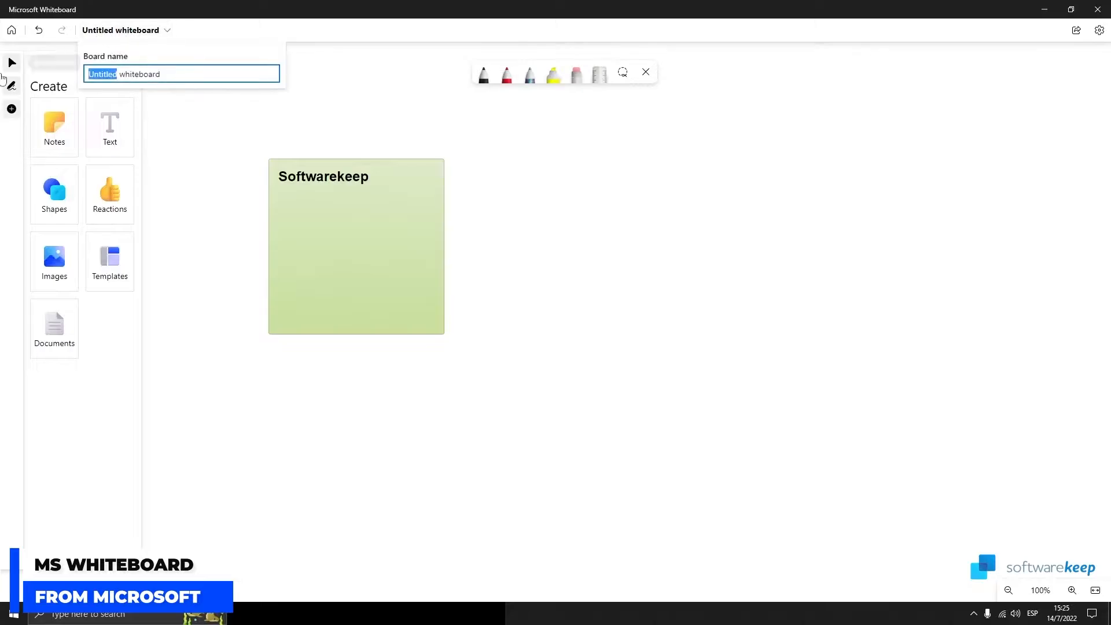
type("Softwarekeep's")
key("Return")
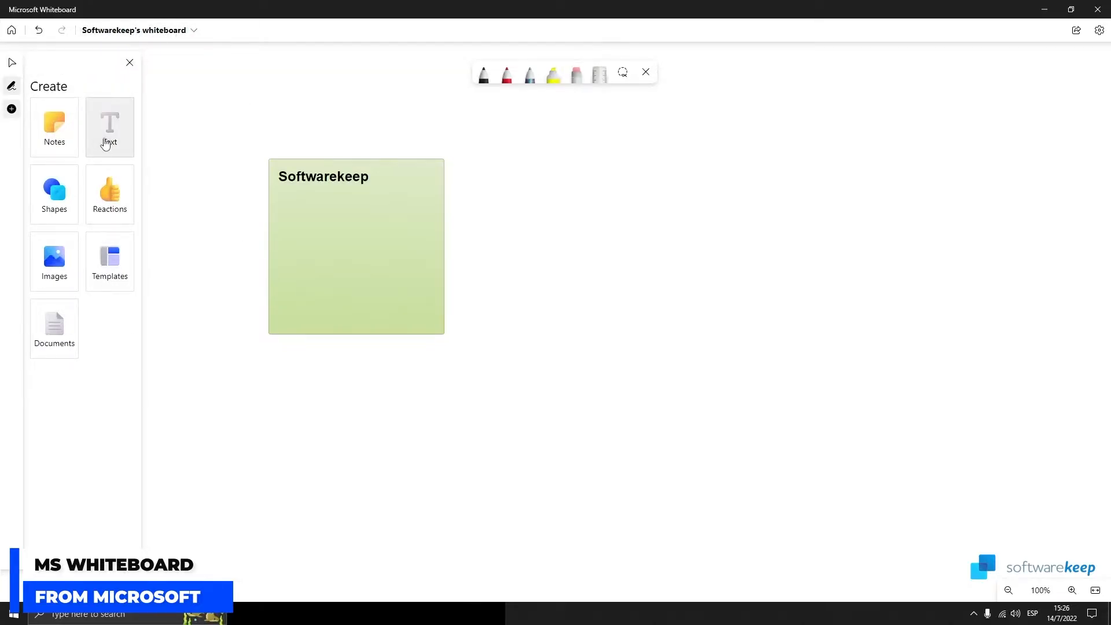
Add a text box to the right of the green note containing "Hello everyone!".
left_click(110, 152)
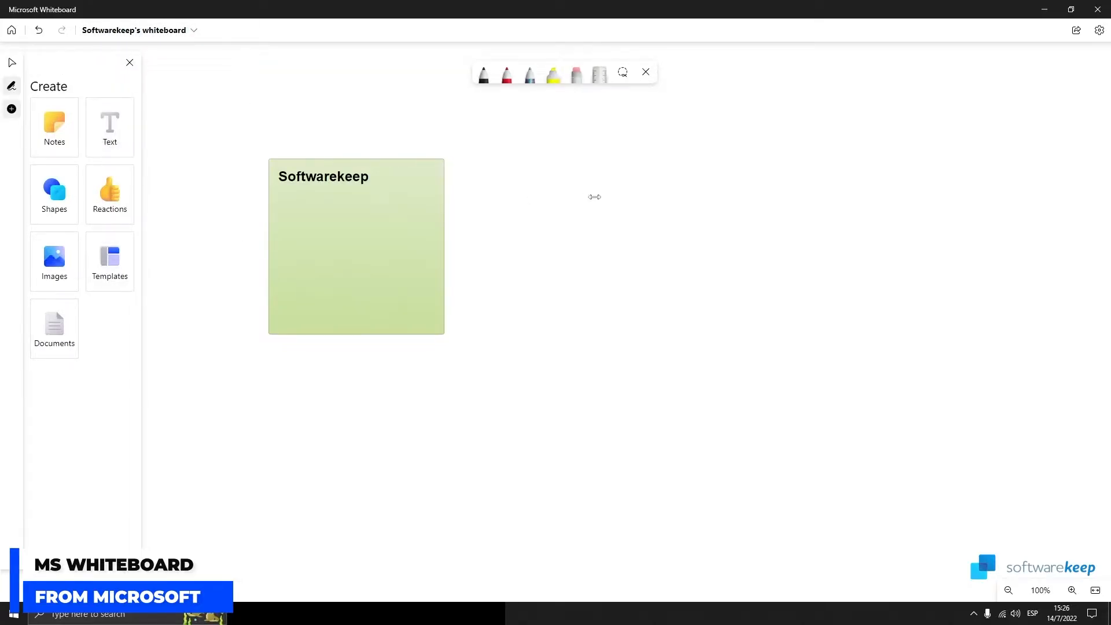
left_click(594, 197)
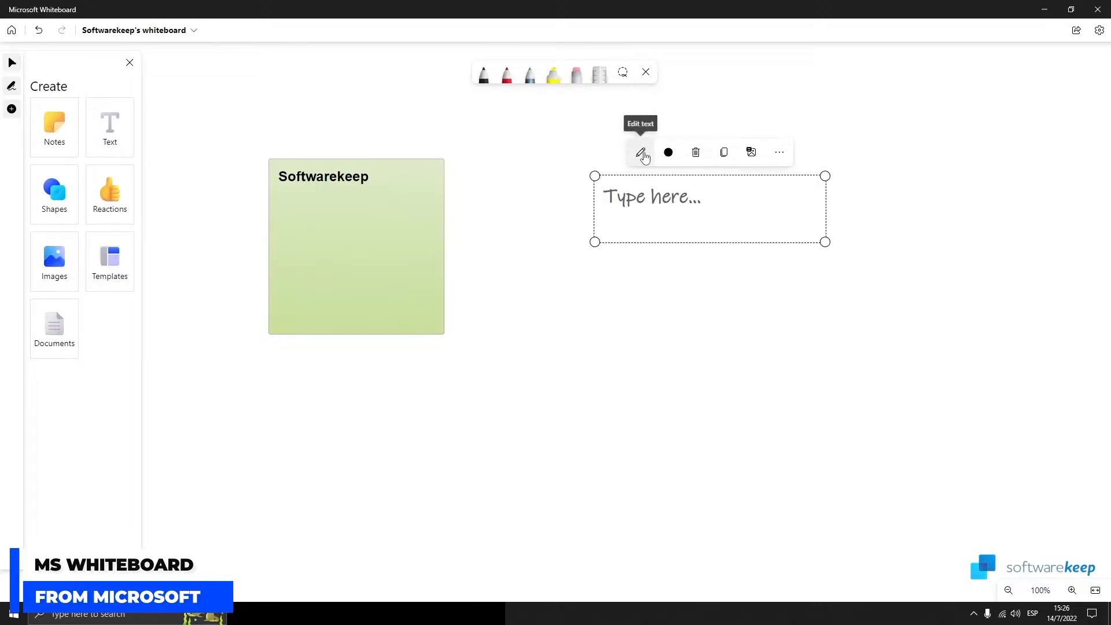
left_click(642, 154)
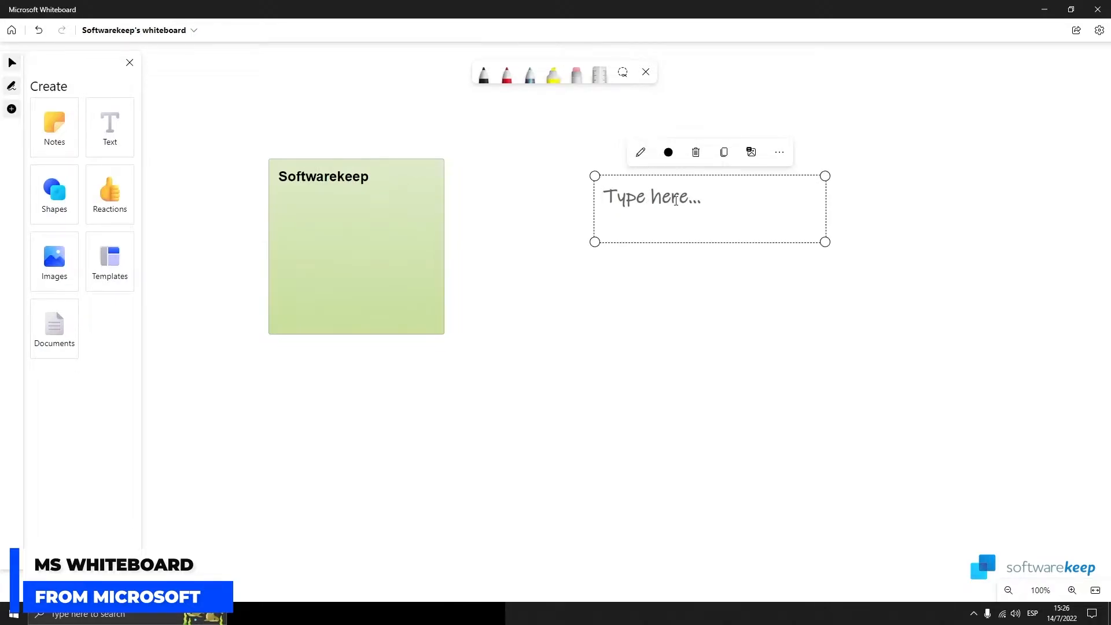
type("Hello everyone!")
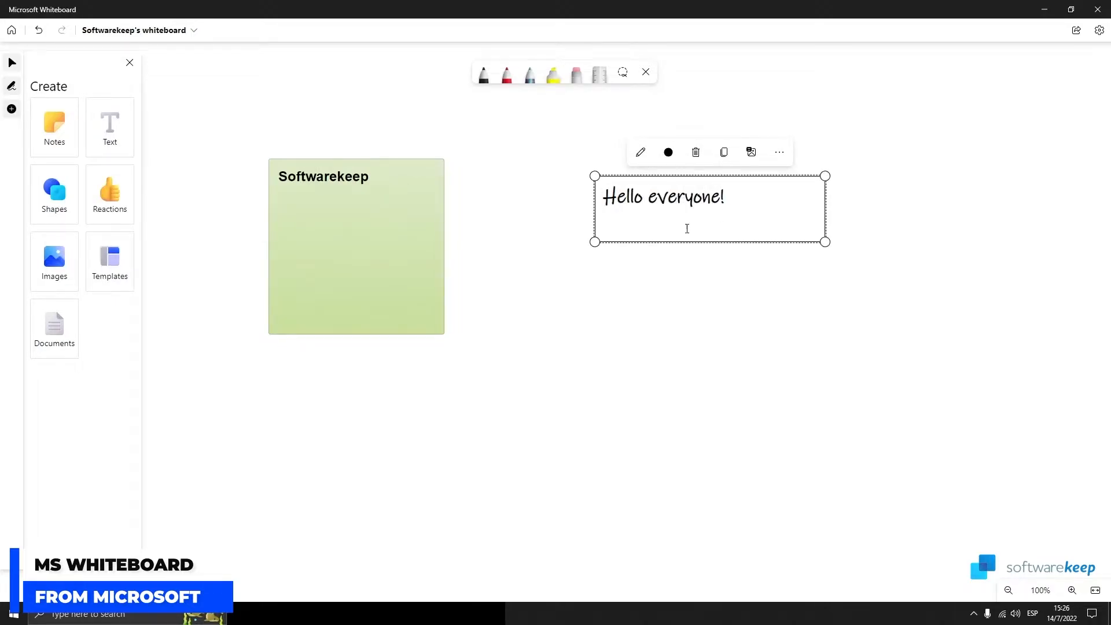
Enlarge the "Hello everyone!" text box slightly and place it directly above the green note.
left_click_drag(825, 241, 840, 317)
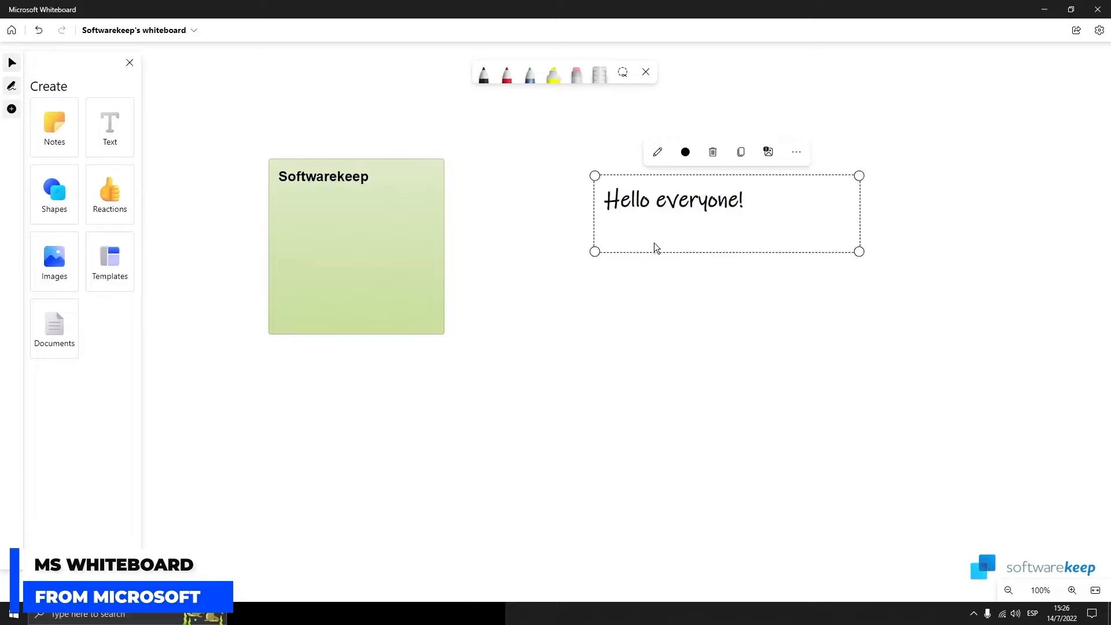
left_click_drag(654, 243, 328, 150)
left_click(684, 259)
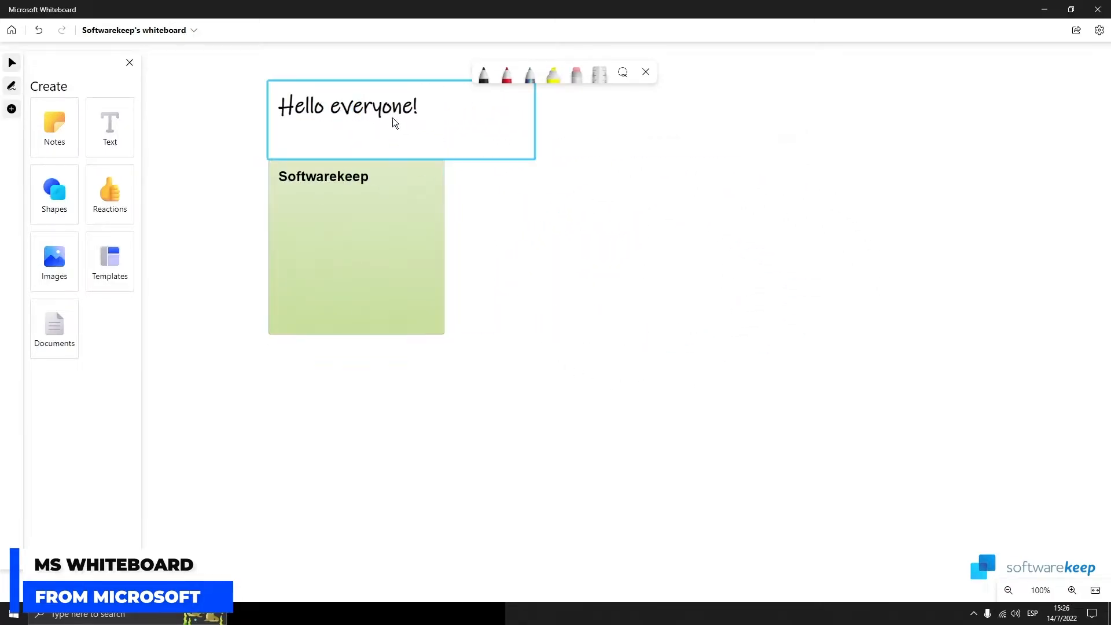
Try red, purple, light grey and blue on the "Hello everyone!" text and set it back to black.
left_click(359, 118)
left_click(360, 181)
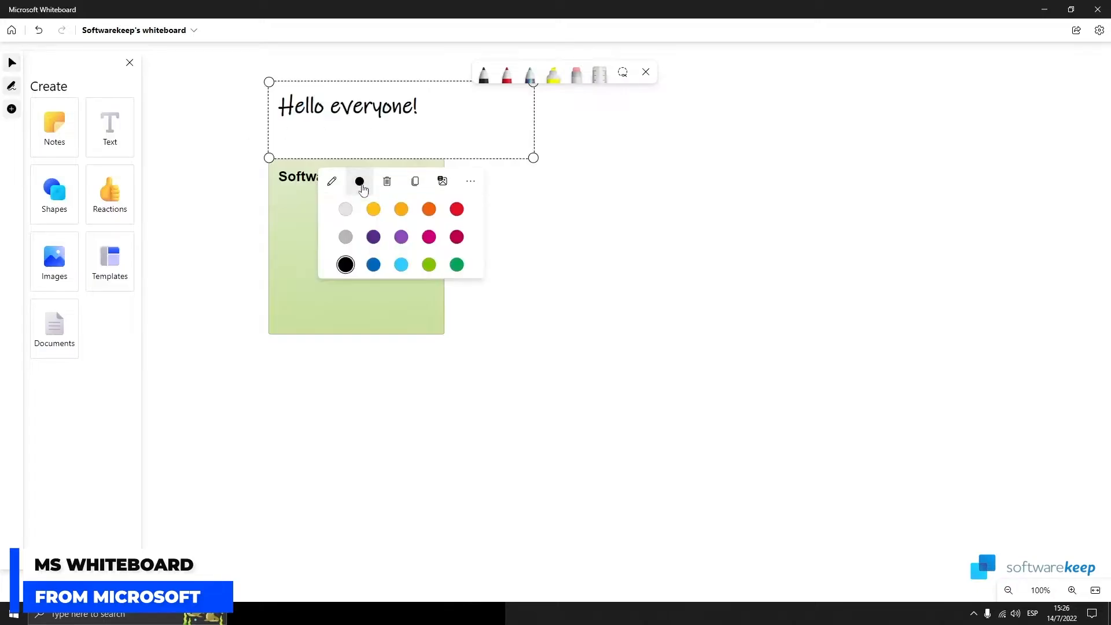
left_click(456, 208)
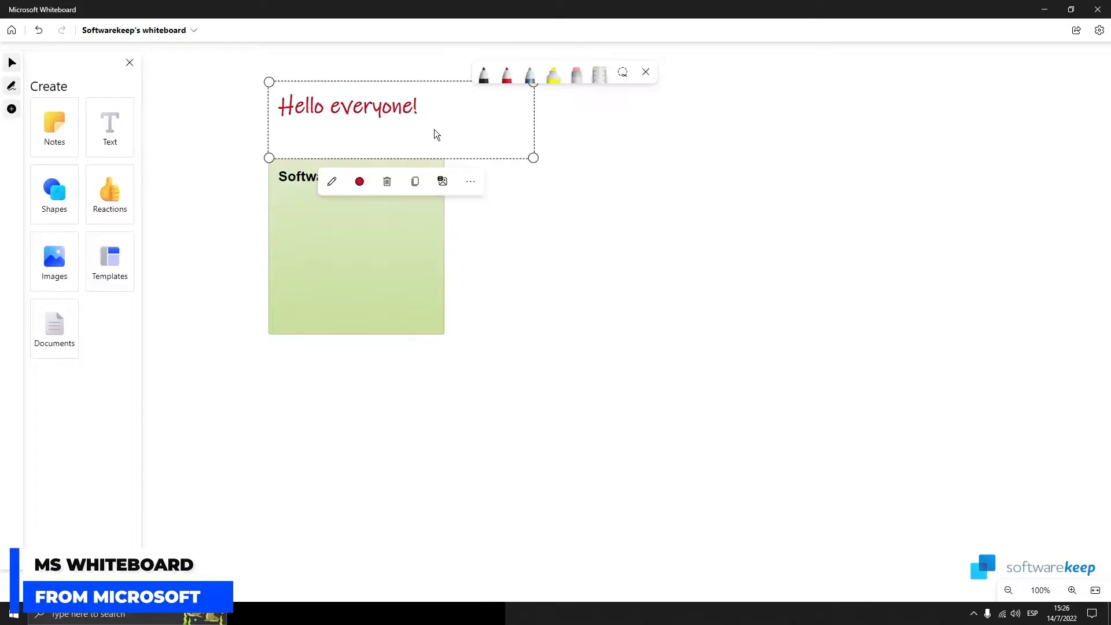
left_click(359, 181)
left_click(401, 237)
left_click(359, 181)
left_click(345, 209)
left_click(360, 181)
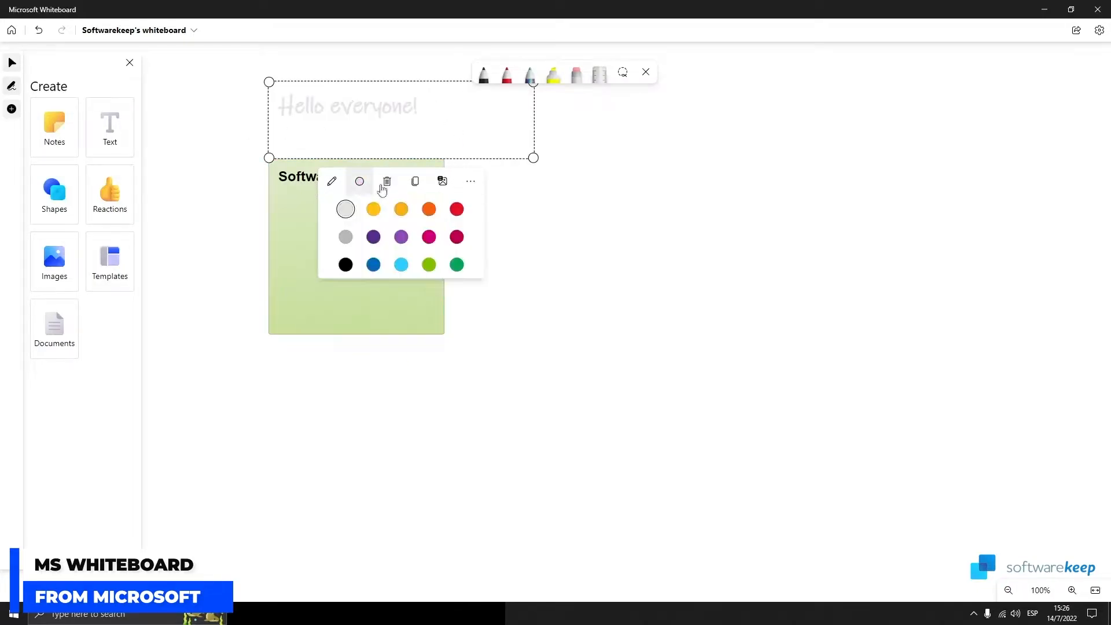
left_click(373, 265)
left_click(359, 181)
left_click(345, 264)
Shift the "Hello everyone!" text box slightly down towards the green note and deselect it.
mouse_move(435, 107)
left_mouse_down()
mouse_move(391, 110)
mouse_move(429, 113)
left_mouse_up()
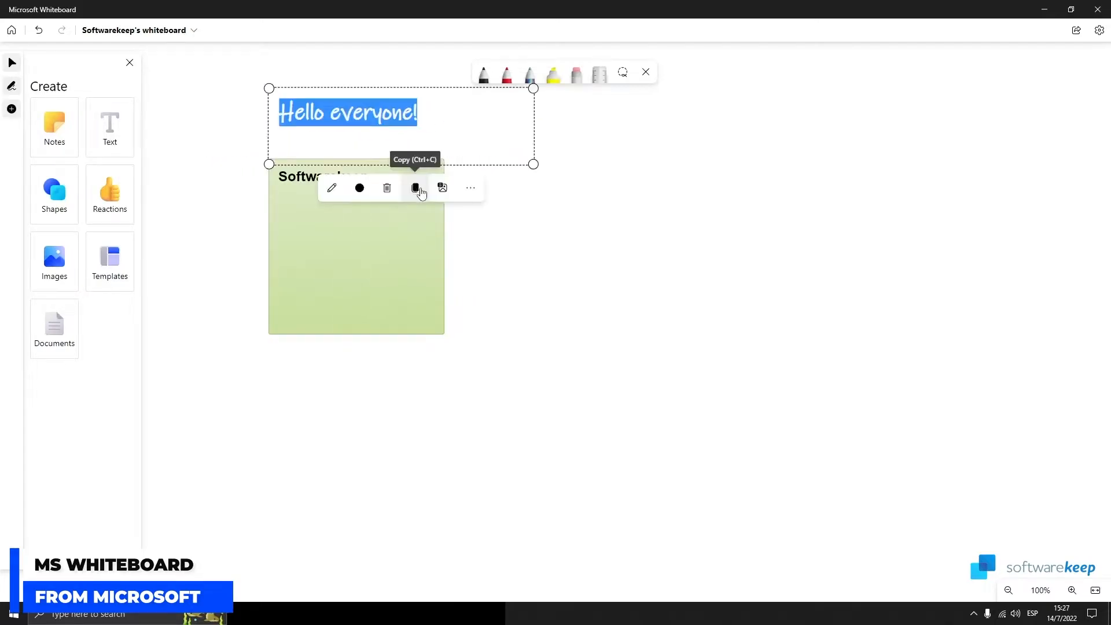
left_click(442, 190)
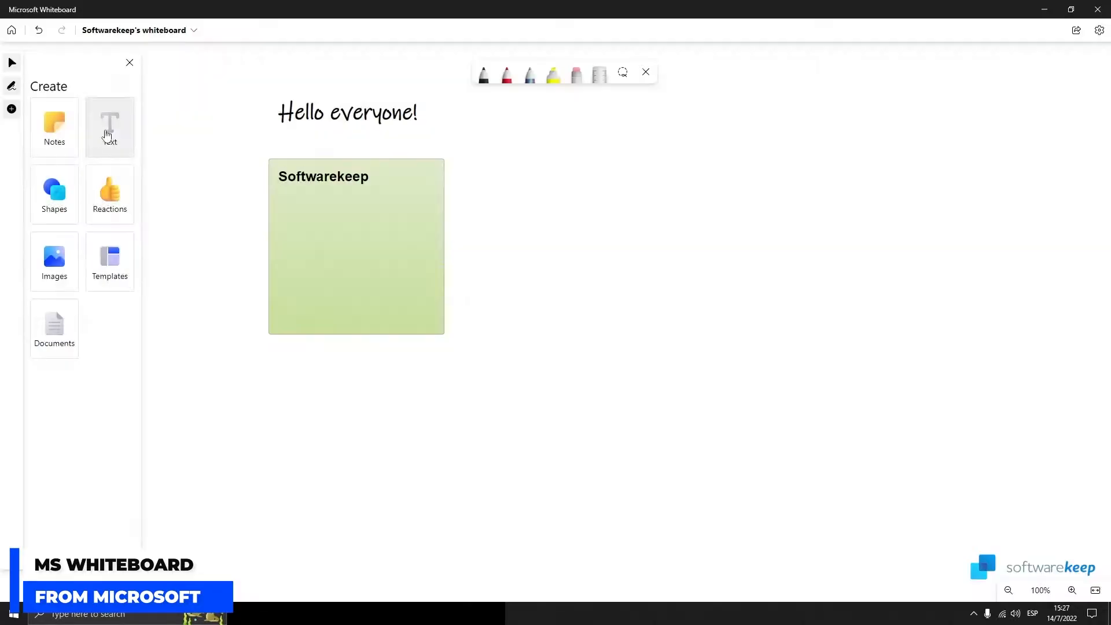
Insert a block arrow shape over the lower part of the green note and adjust its size and placement.
left_click(59, 193)
left_click(85, 149)
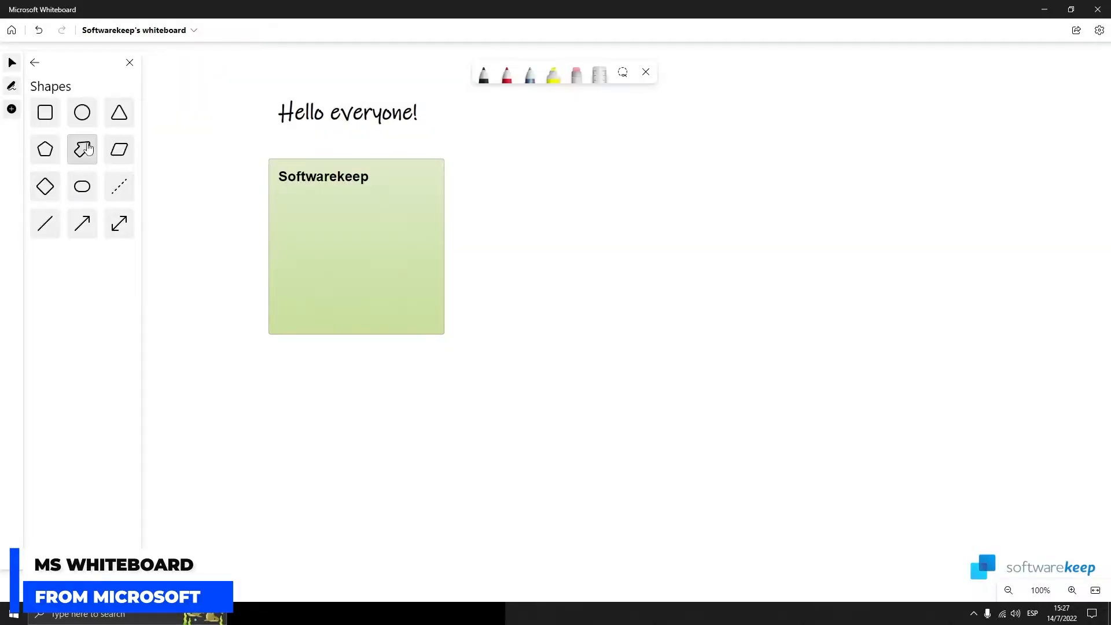
left_click(308, 303)
left_click_drag(311, 304, 370, 340)
left_click_drag(310, 288, 235, 319)
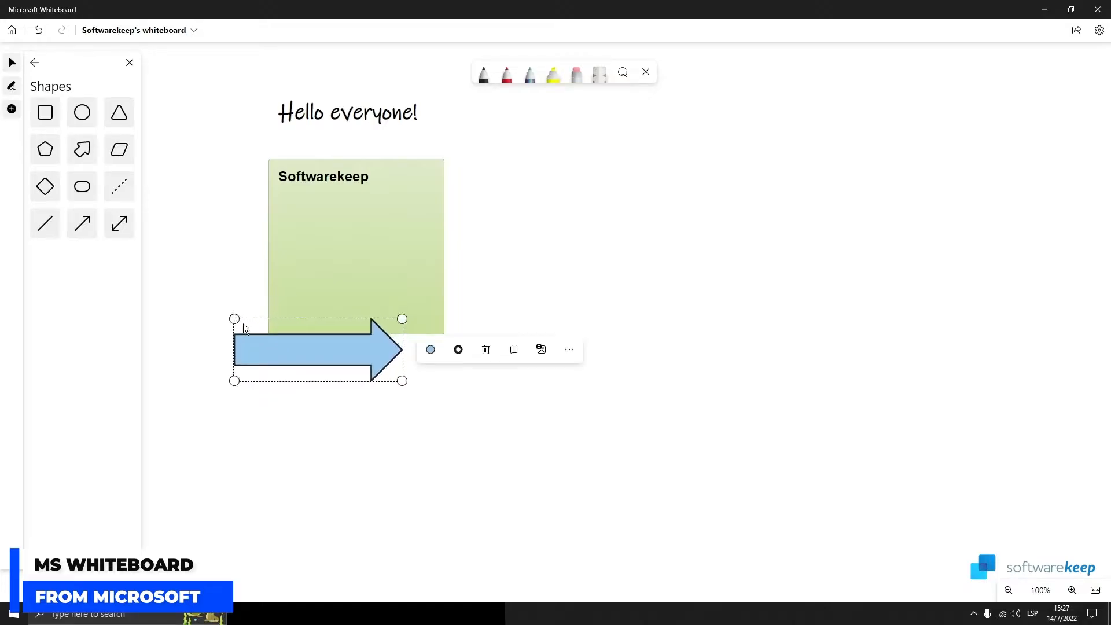
Rotate the block arrow to point upwards and centre it on the lower edge of the green note.
left_click(217, 389)
left_click(242, 358)
left_click_drag(226, 388, 344, 438)
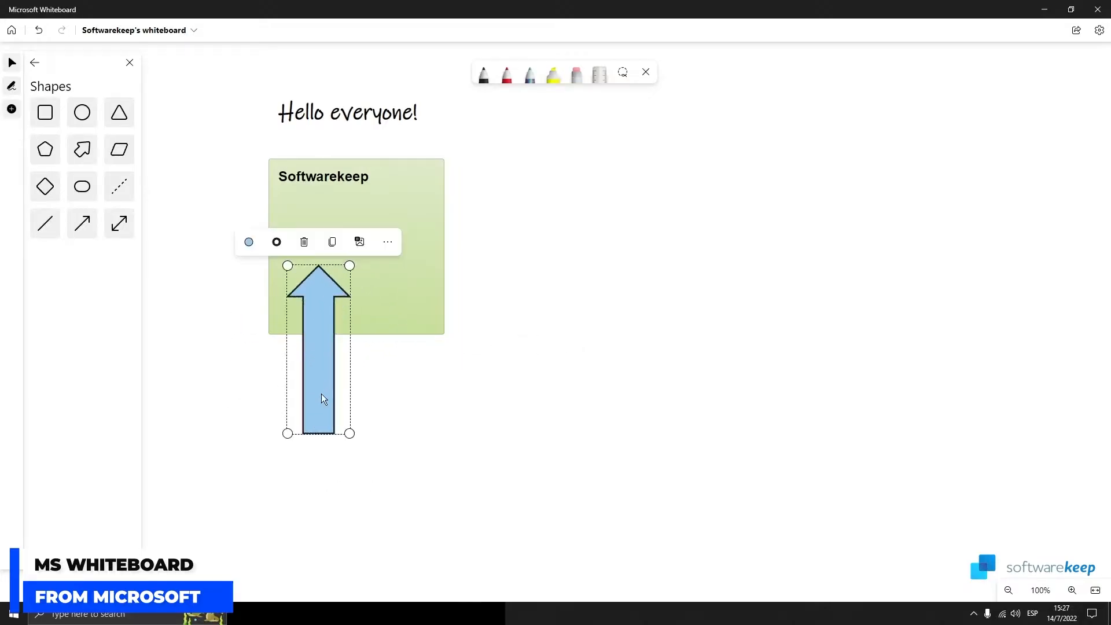
left_click_drag(321, 393, 360, 402)
Add reactions around the note: a green check mark on its right, a thumbs up on its left and a red cross below the check mark.
left_click(35, 63)
left_click(106, 212)
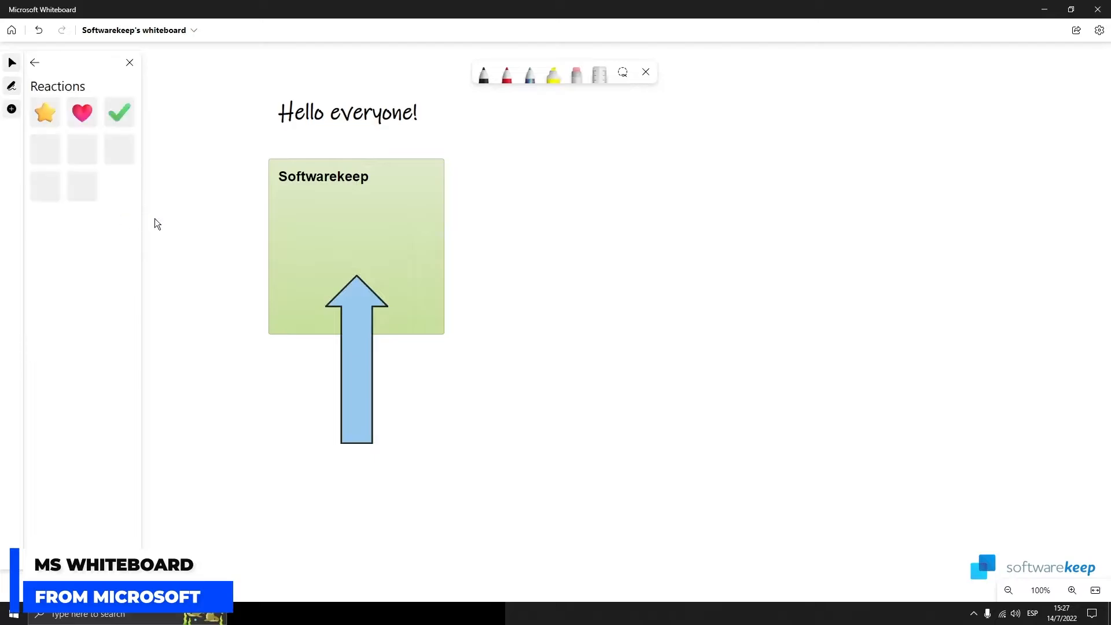
left_click_drag(119, 111, 472, 179)
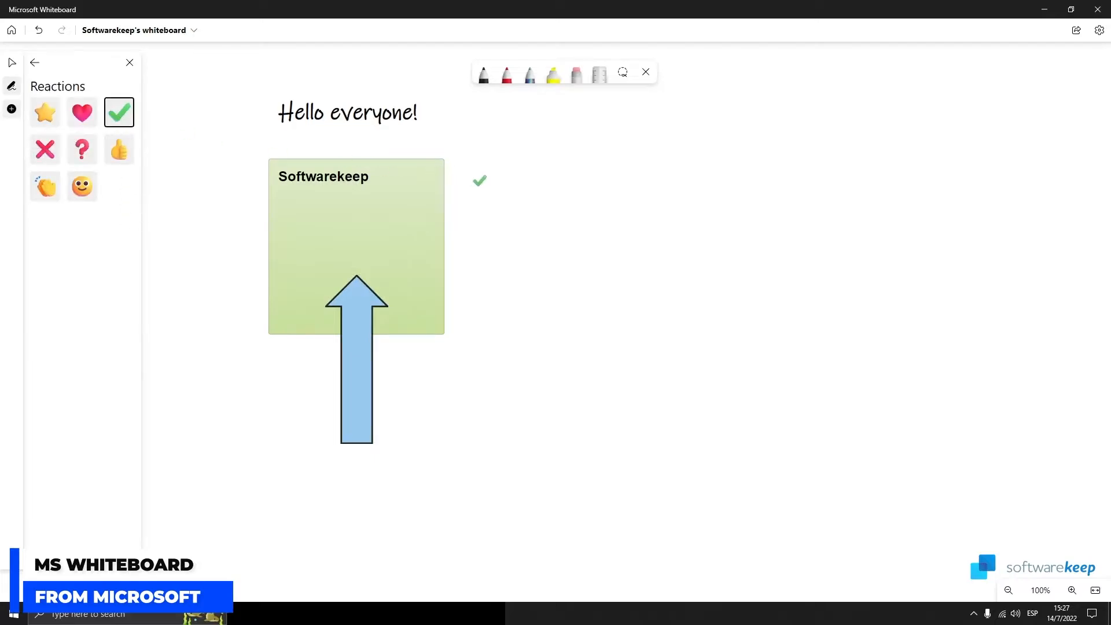
left_click_drag(120, 149, 242, 183)
left_click(203, 203)
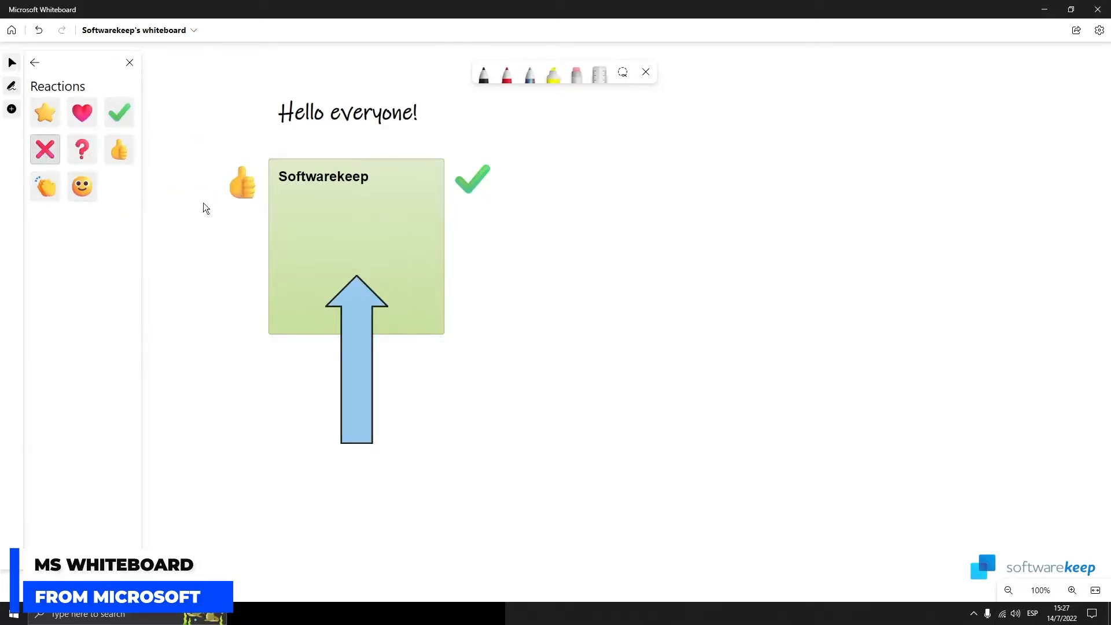
left_click_drag(45, 149, 467, 242)
left_click(568, 248)
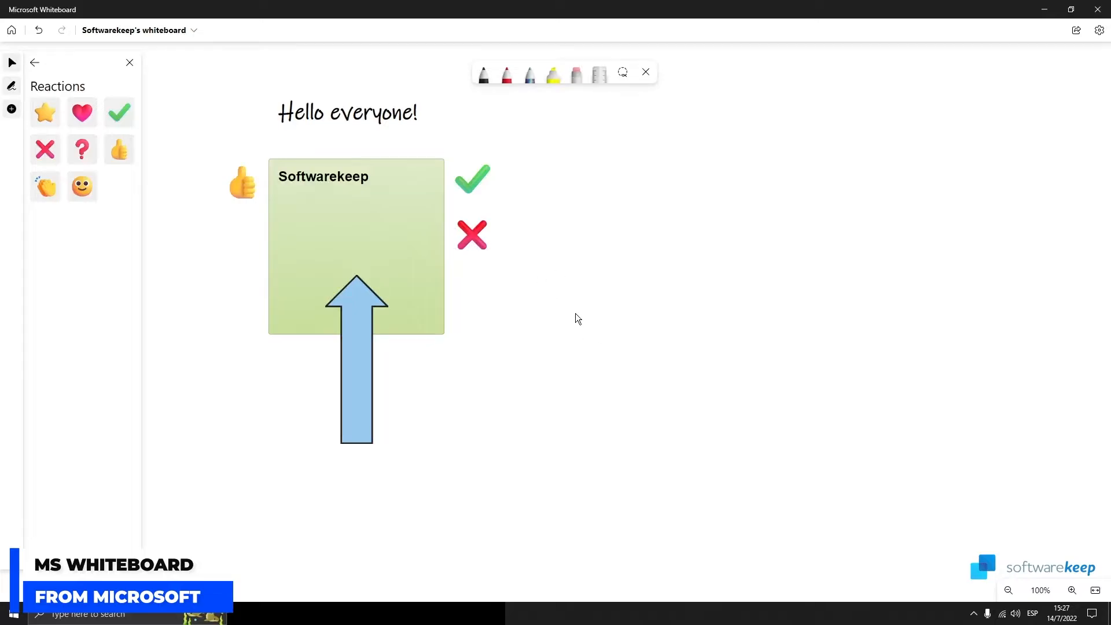
left_click(35, 62)
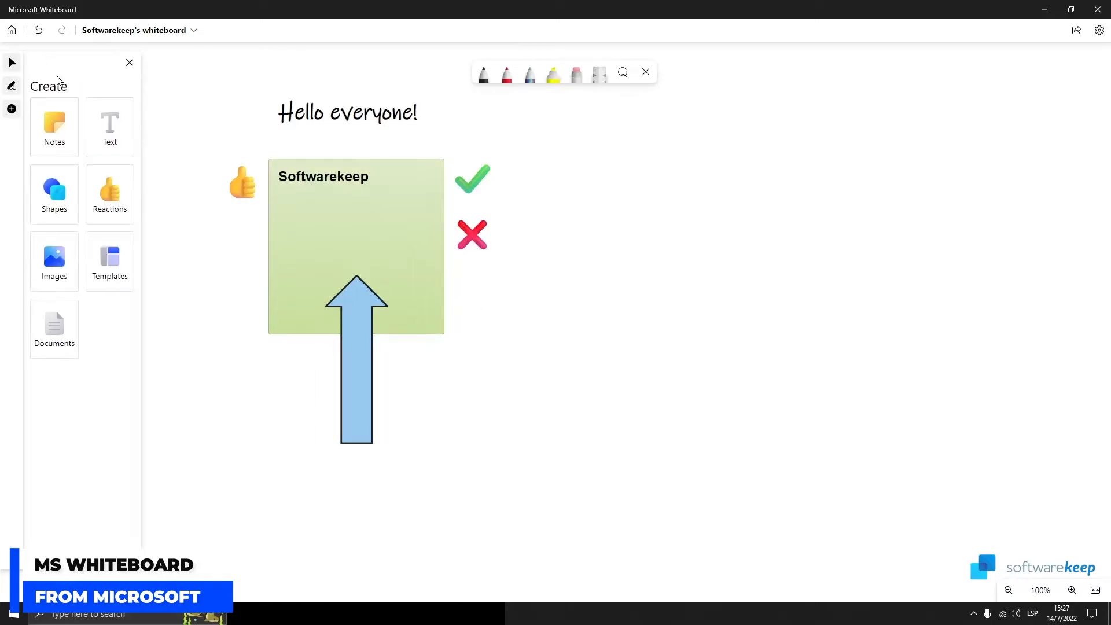
left_click(65, 275)
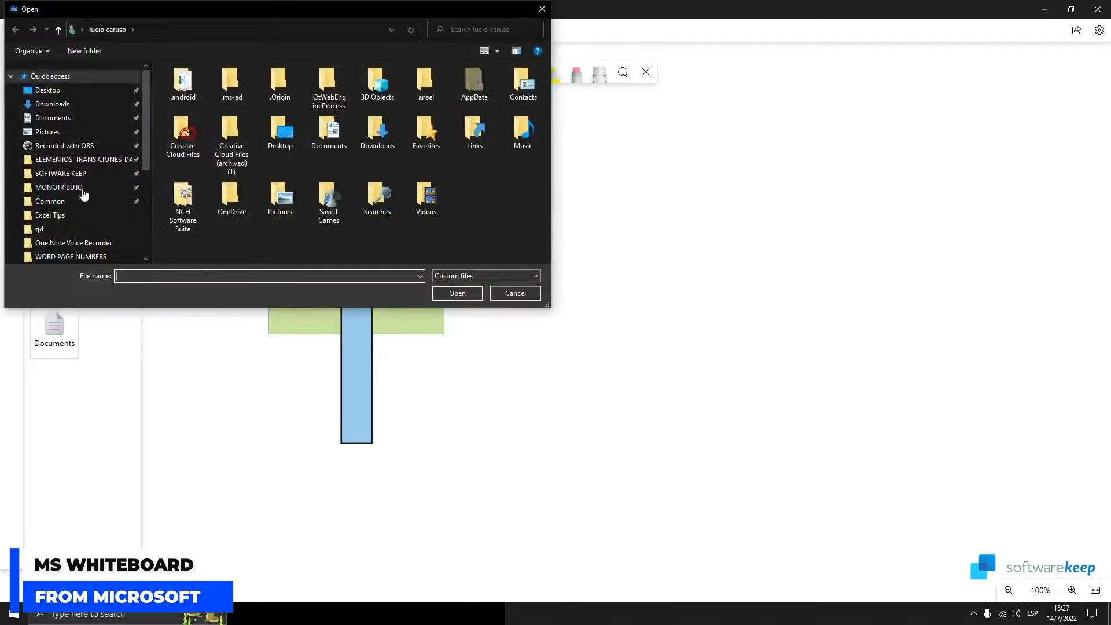
left_click(53, 133)
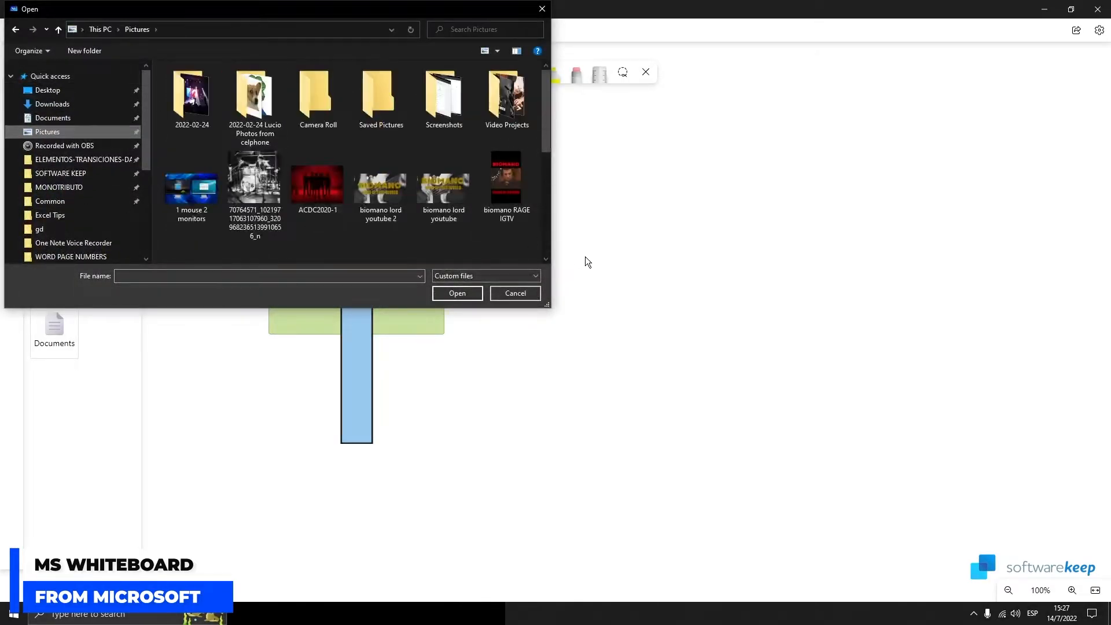
left_click(541, 9)
Insert the Brainstorm template from the Brainstorming category to the right of the existing content.
left_click(112, 272)
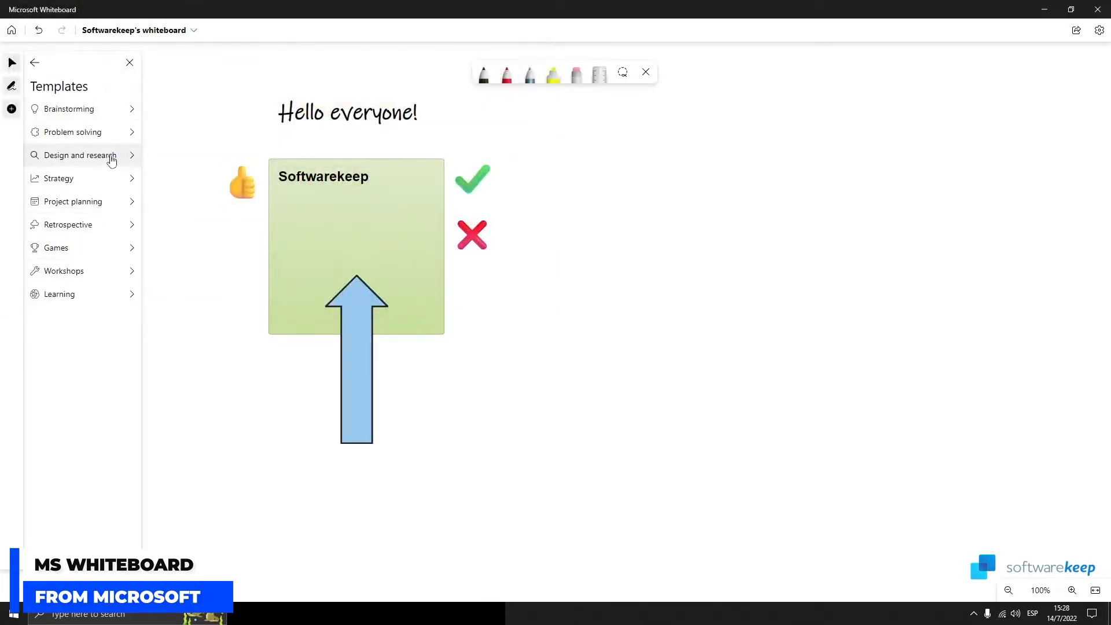
left_click(92, 117)
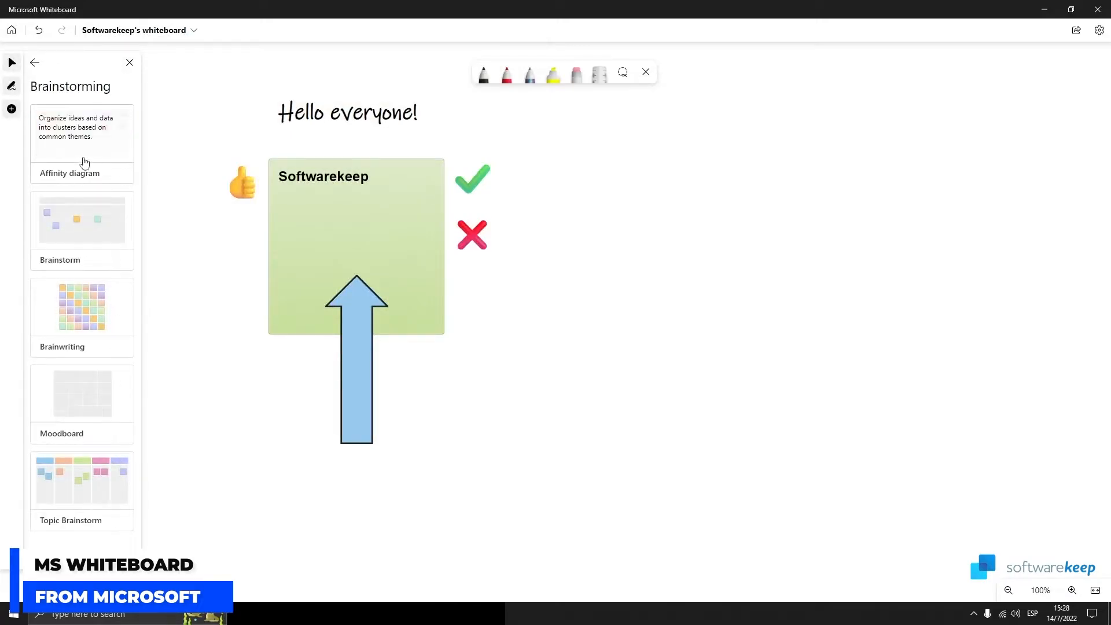
left_click(82, 243)
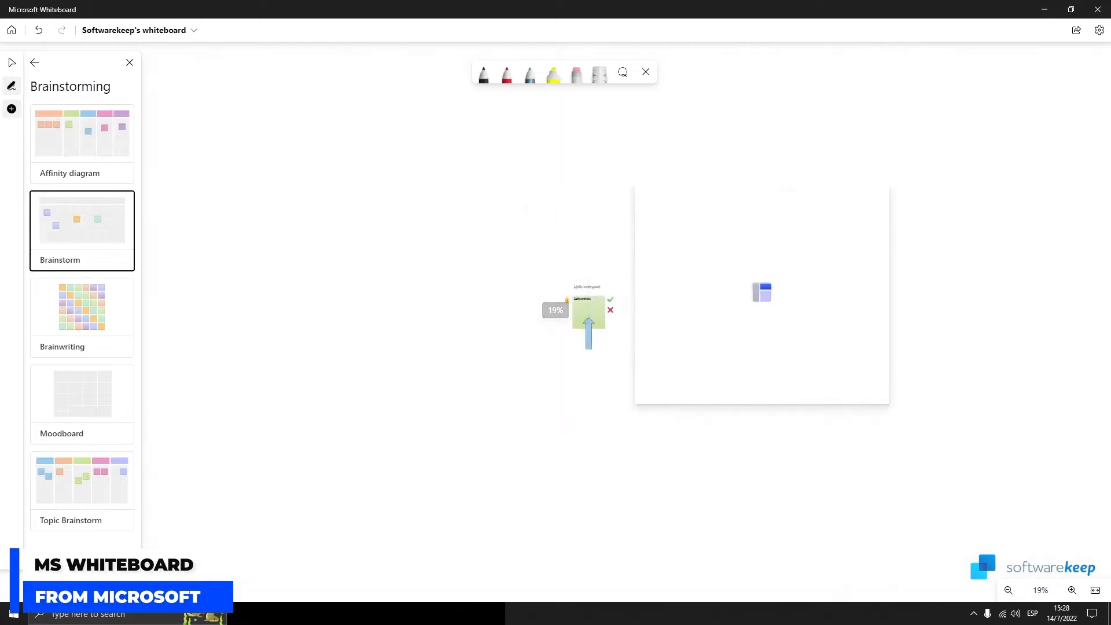
left_click(817, 329)
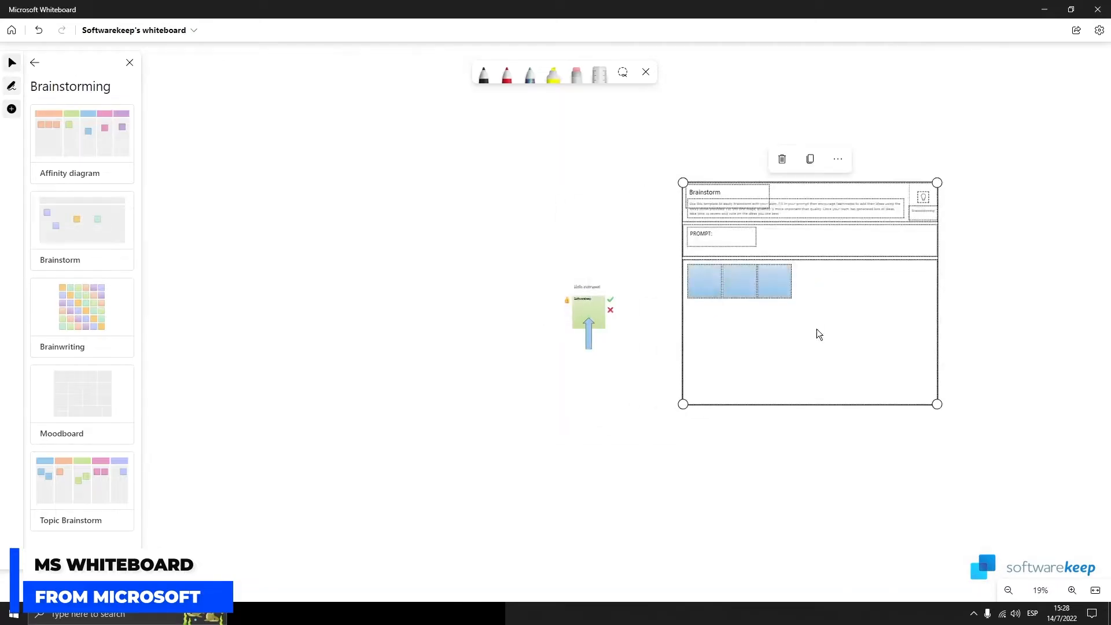
Examine the Brainstorm template's title, description and prompt text boxes.
left_click(654, 415)
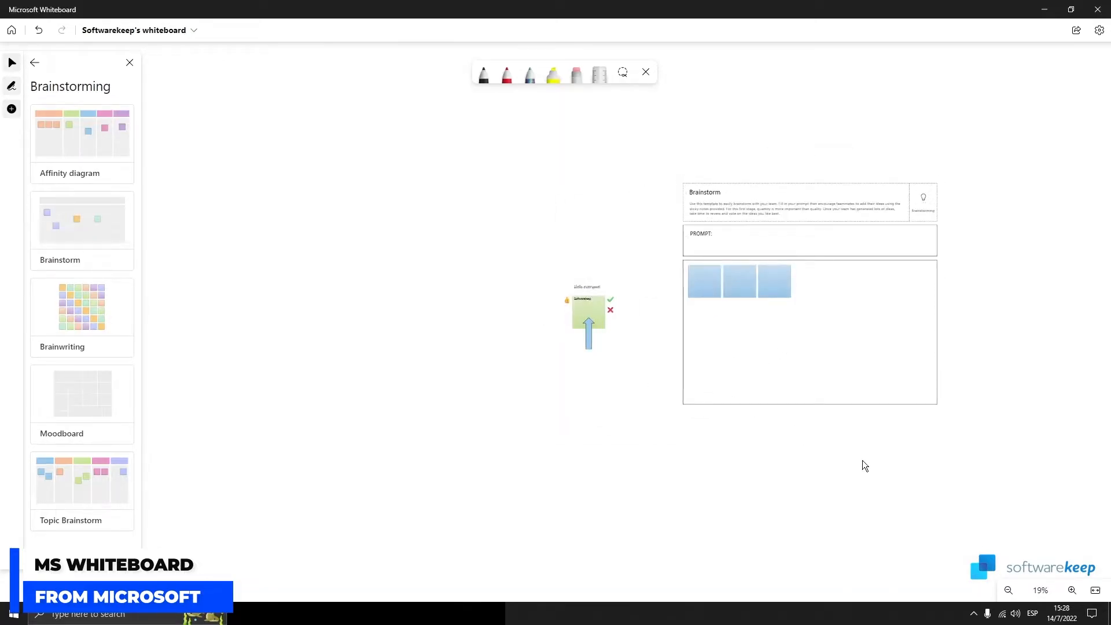
left_click(1071, 590)
left_click(1071, 590)
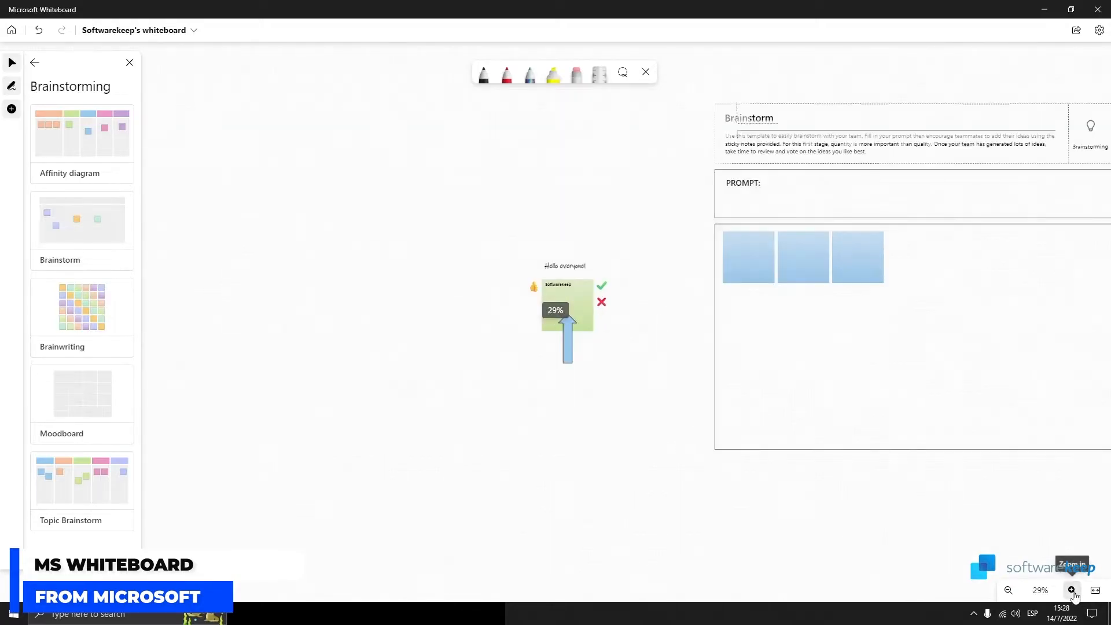
left_click(1072, 590)
left_click_drag(845, 584, 621, 571)
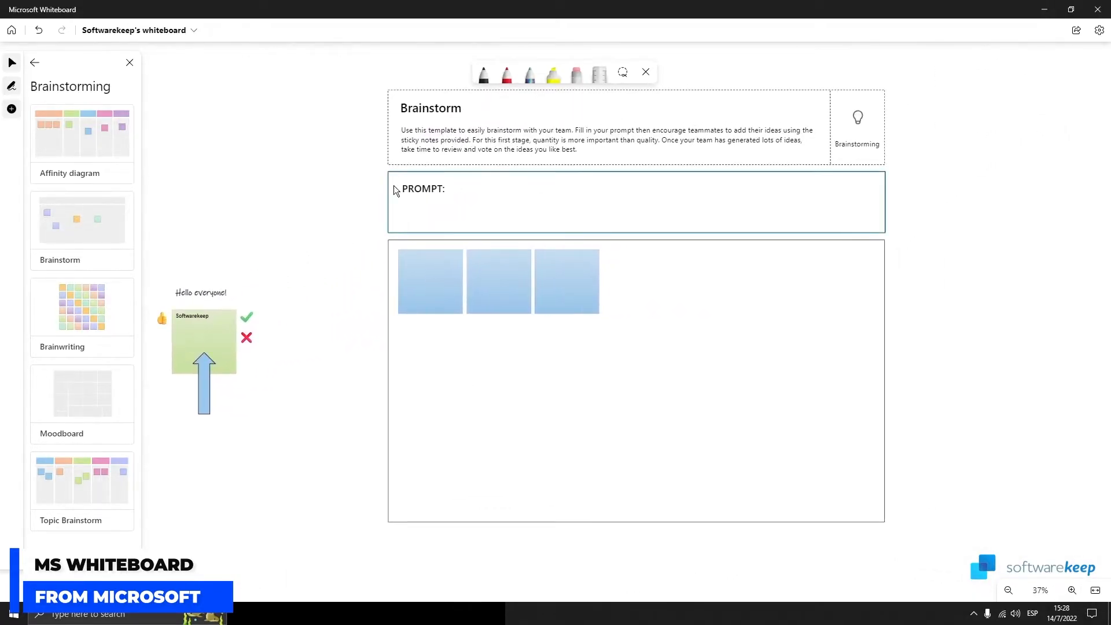
left_click(436, 110)
left_click_drag(463, 109, 369, 109)
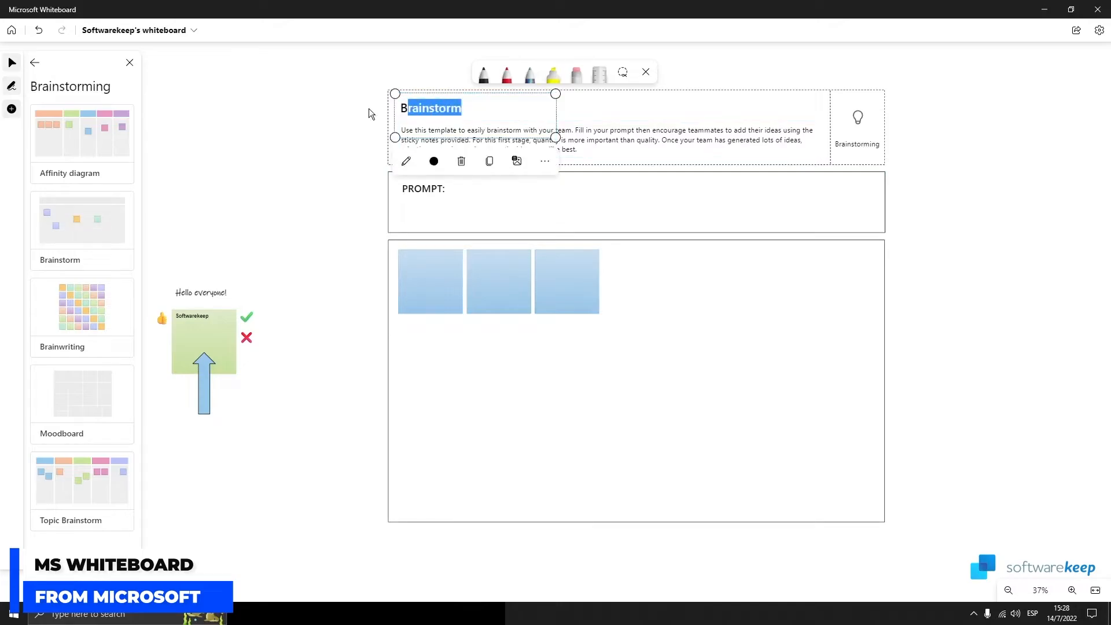
left_click(466, 106)
double_click(694, 143)
left_click(574, 153)
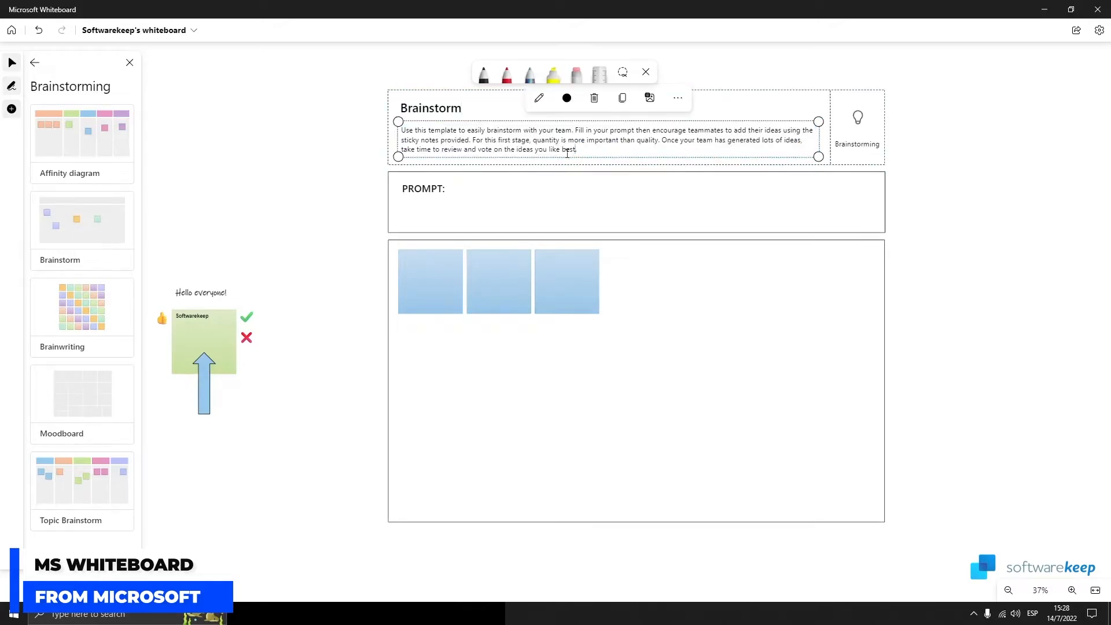
left_click(483, 194)
left_click(768, 280)
Shift the third blue note slightly right and place the green Softwarekeep note beside it inside the Brainstorm template.
left_click_drag(566, 301, 572, 300)
left_click(525, 369)
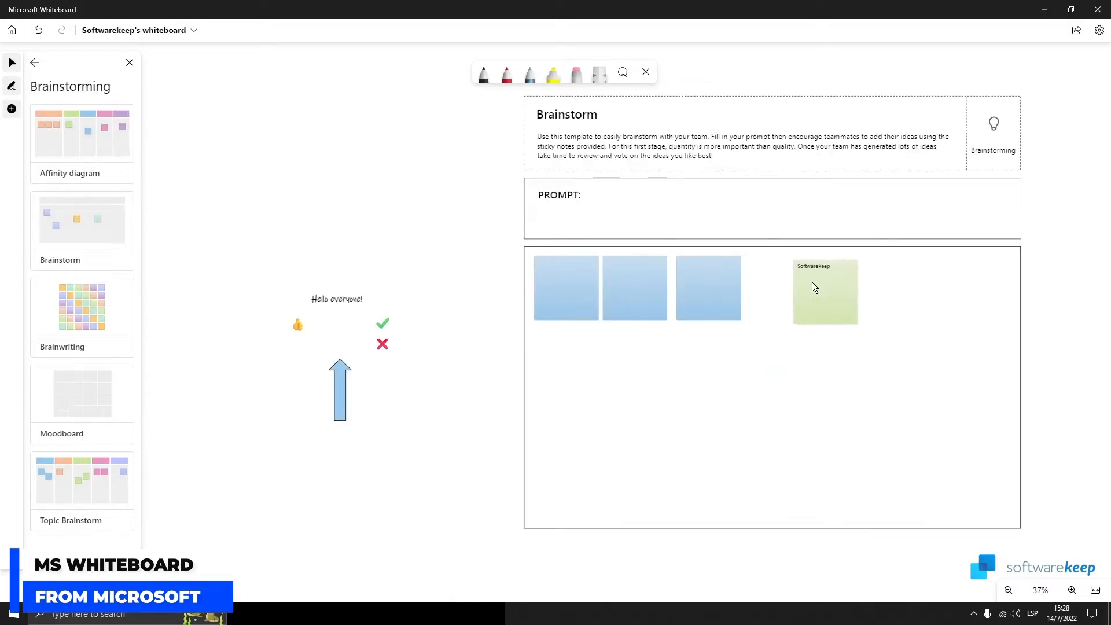
left_click_drag(811, 283, 783, 278)
Move the block arrow onto the green note's lower edge, and the three reactions and the "Hello everyone!" text to the note's right.
left_click_drag(299, 325, 841, 270)
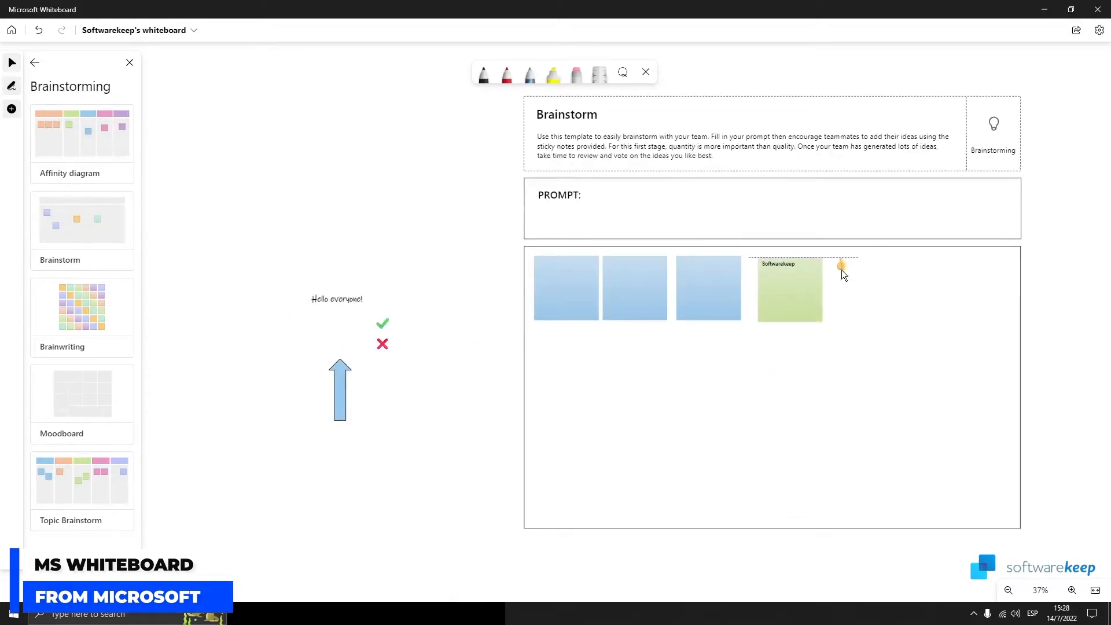
left_click_drag(340, 399, 779, 338)
left_click_drag(382, 323, 839, 282)
left_click_drag(382, 343, 839, 307)
left_click_drag(344, 299, 894, 262)
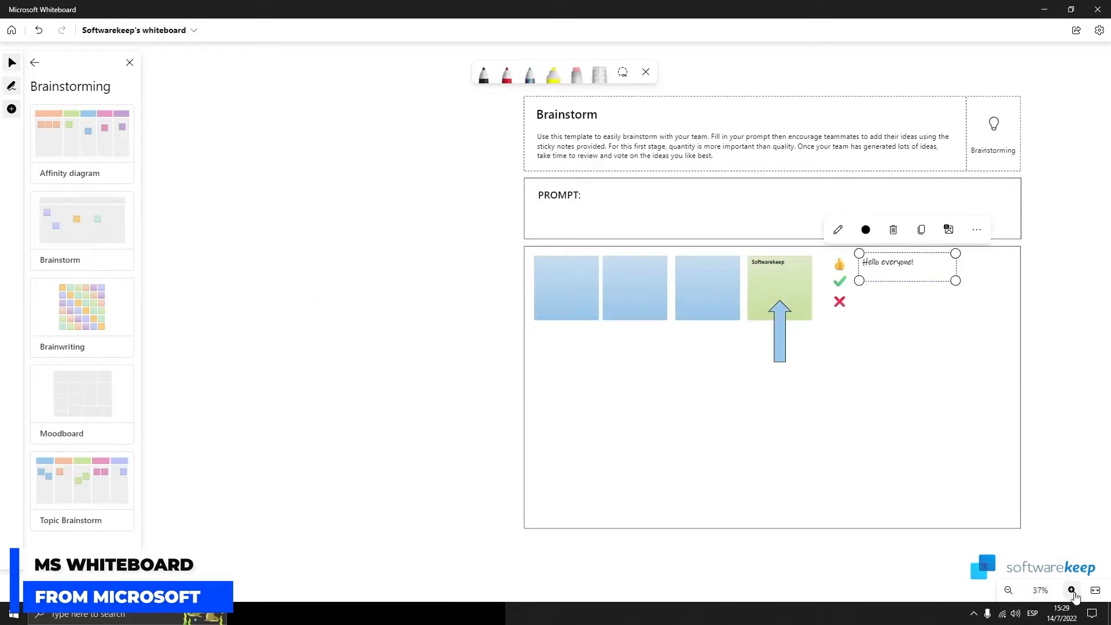
Draw a long, nearly horizontal line below the notes with the black pen at thickness 3.
left_click(1071, 590)
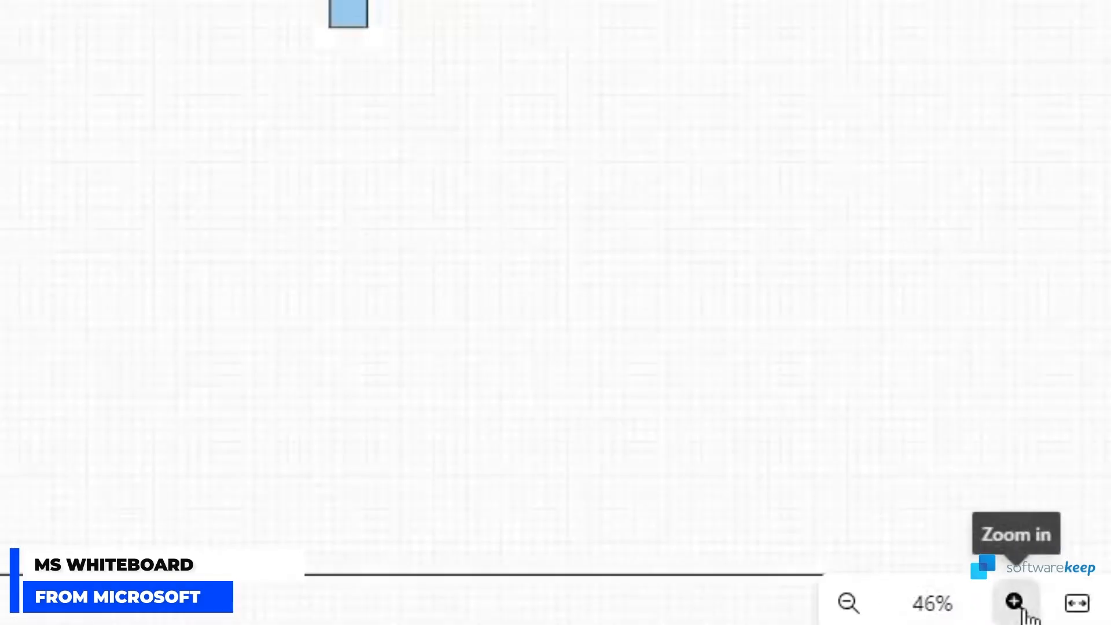
left_click(1013, 601)
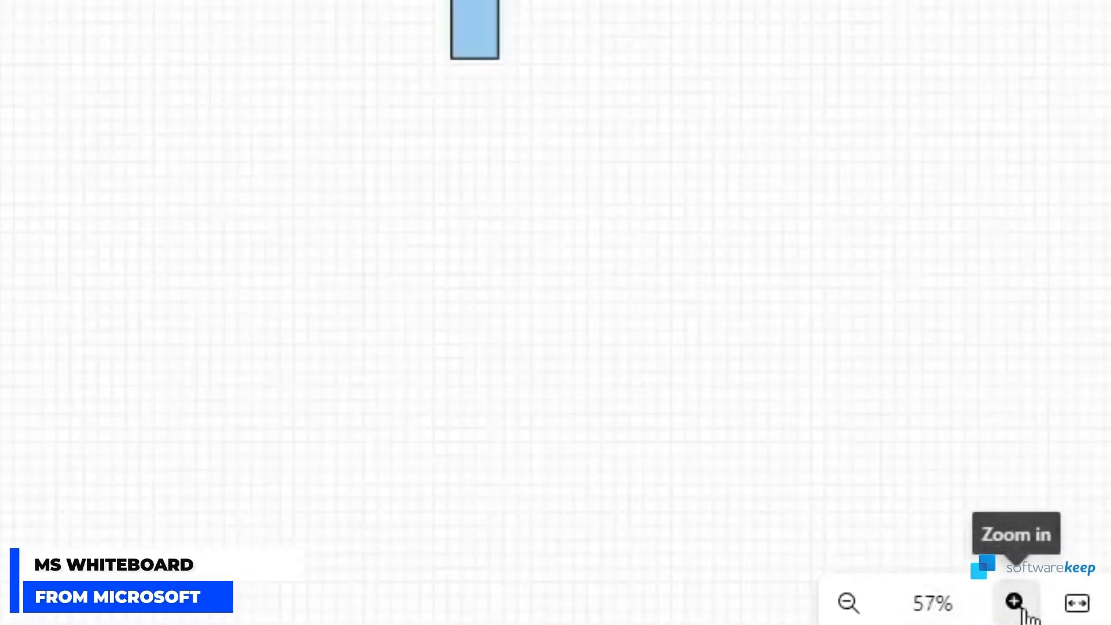
left_click(1013, 601)
left_click(1013, 602)
double_click(847, 601)
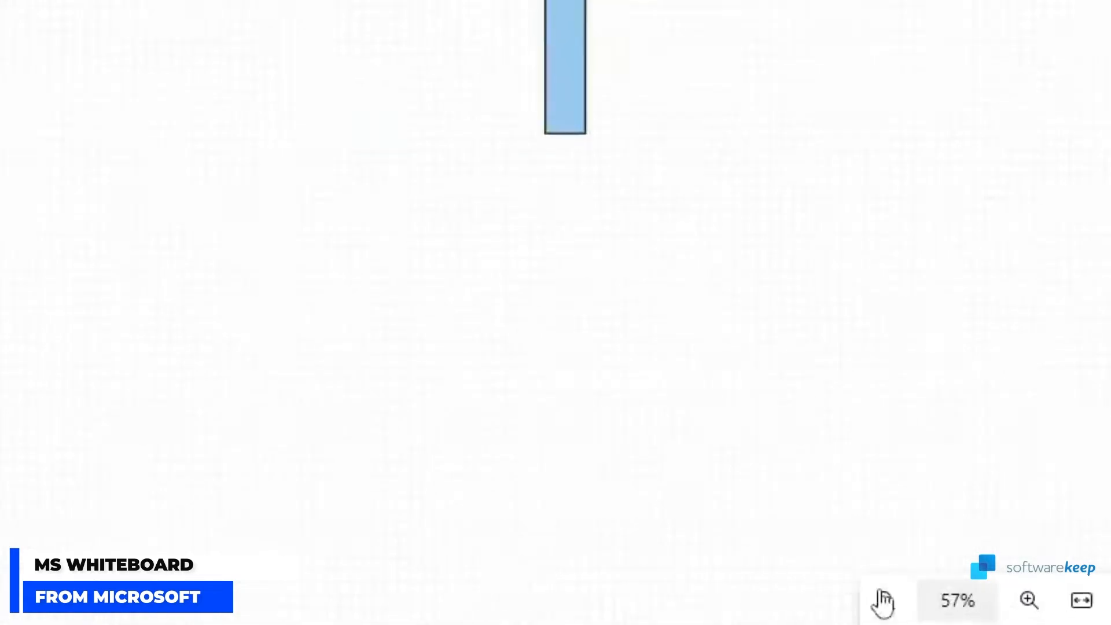
left_click_drag(755, 562, 507, 560)
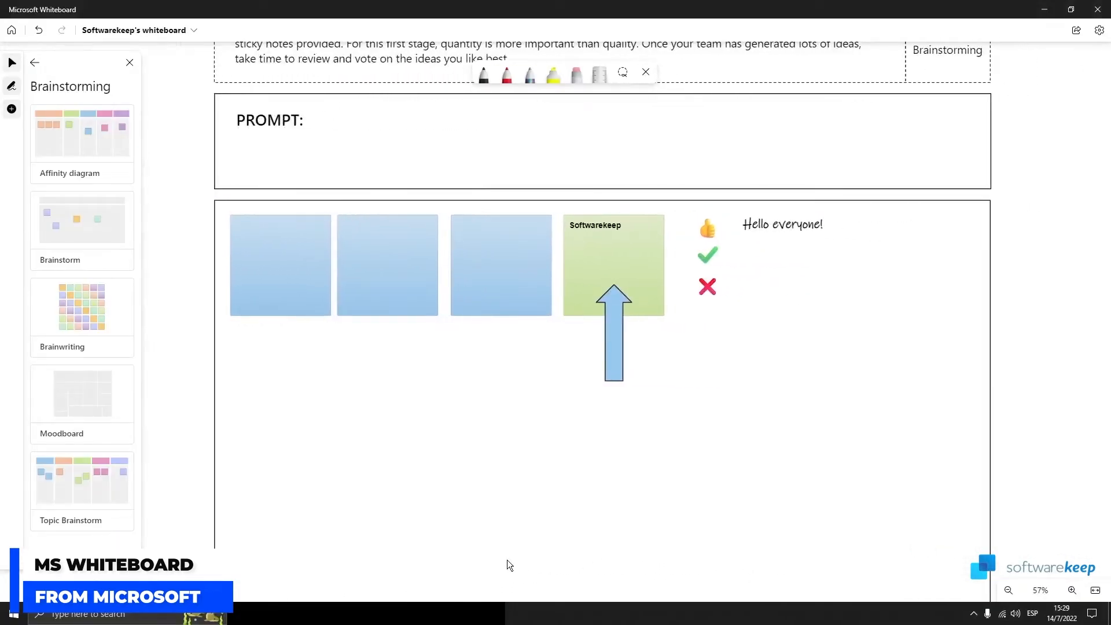
left_click_drag(446, 416, 474, 475)
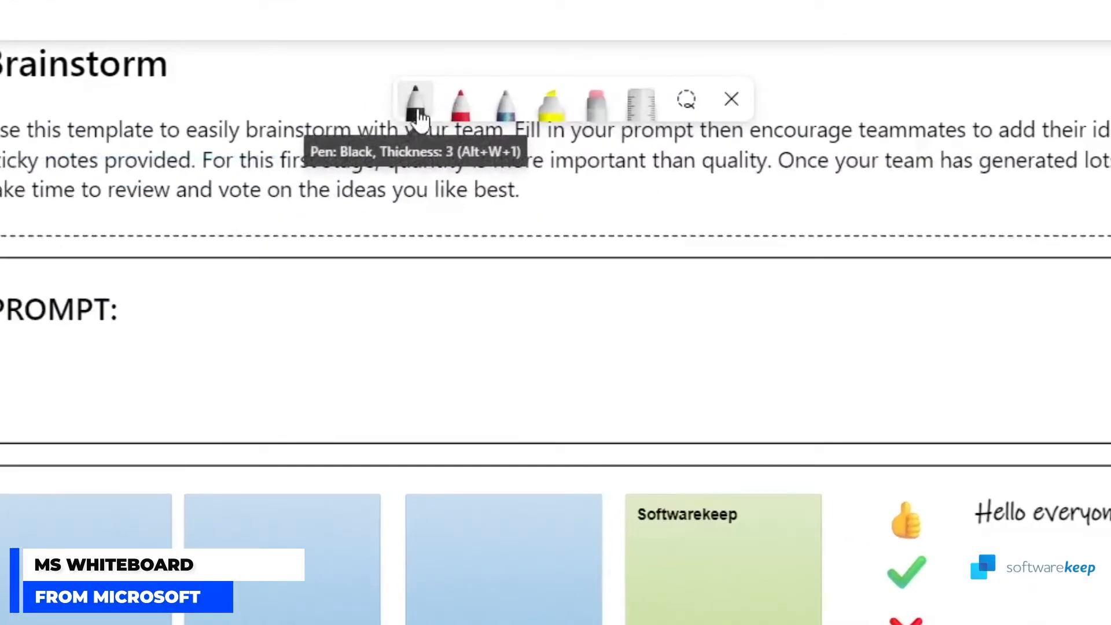
left_click(417, 113)
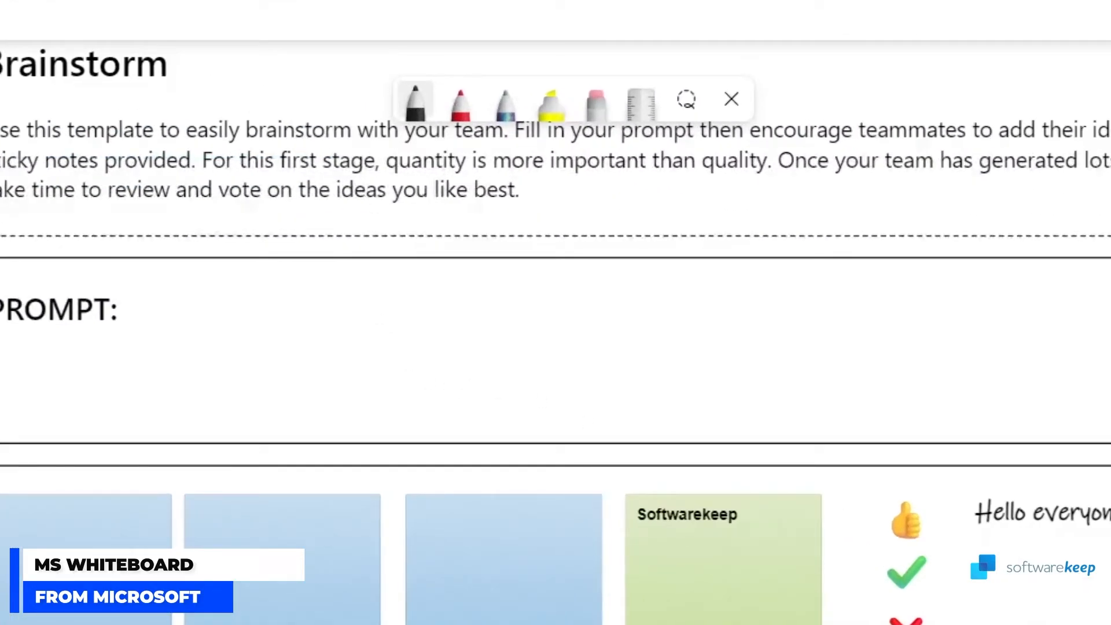
Set the black pen to thickness 6 with a single arrowhead and draw a curved arrow pointing up at the first blue note.
left_click(416, 109)
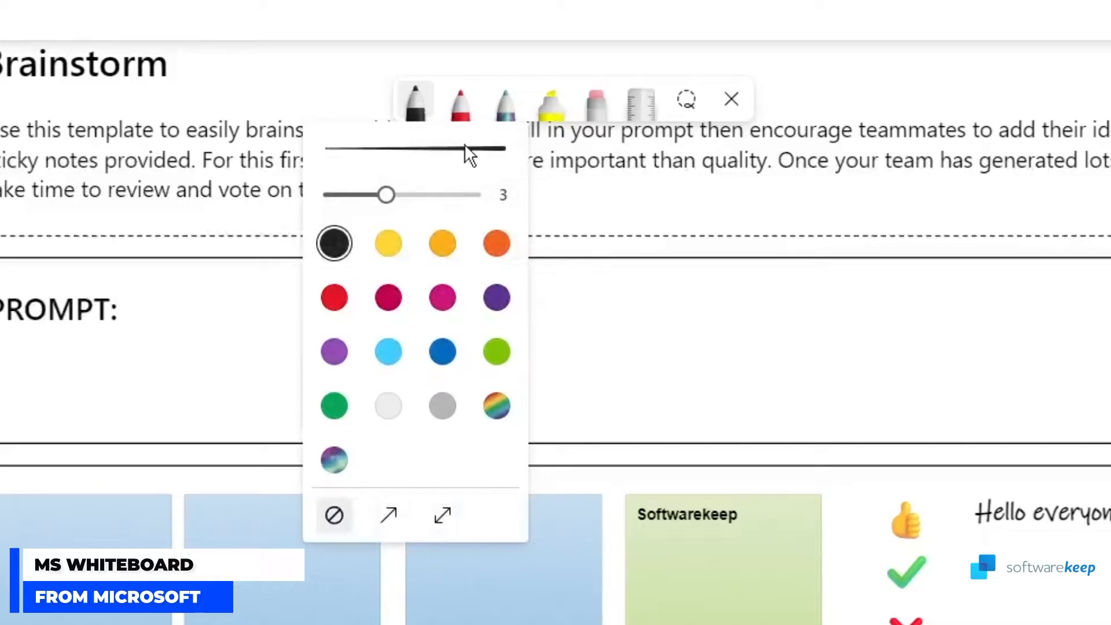
left_click_drag(387, 196, 479, 200)
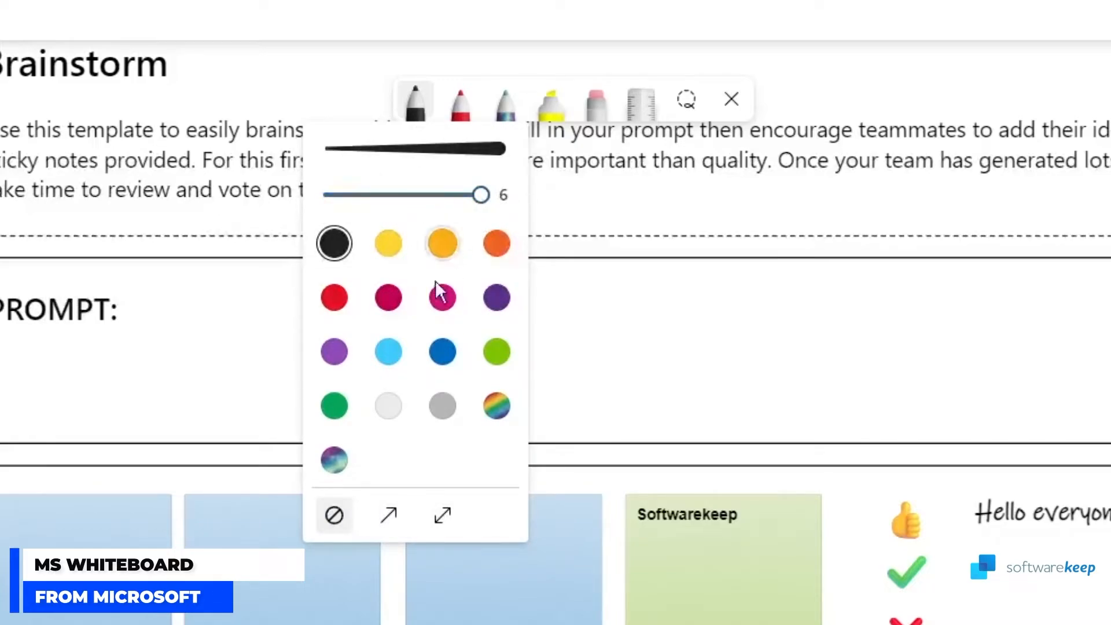
left_click(391, 517)
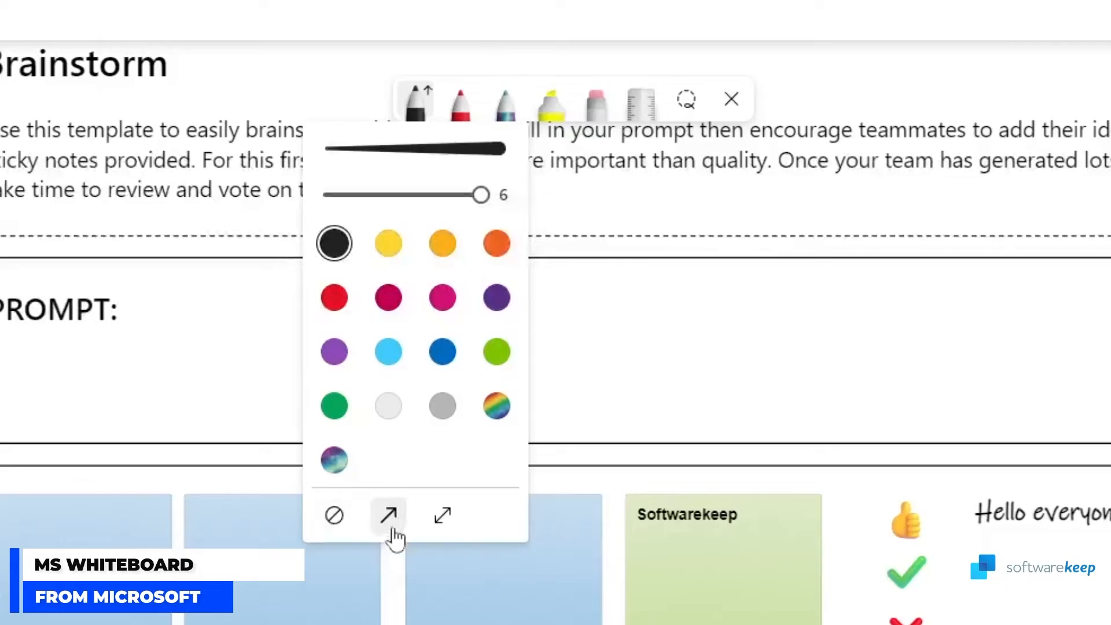
mouse_move(296, 455)
left_mouse_down()
mouse_move(322, 384)
mouse_move(321, 347)
left_mouse_up()
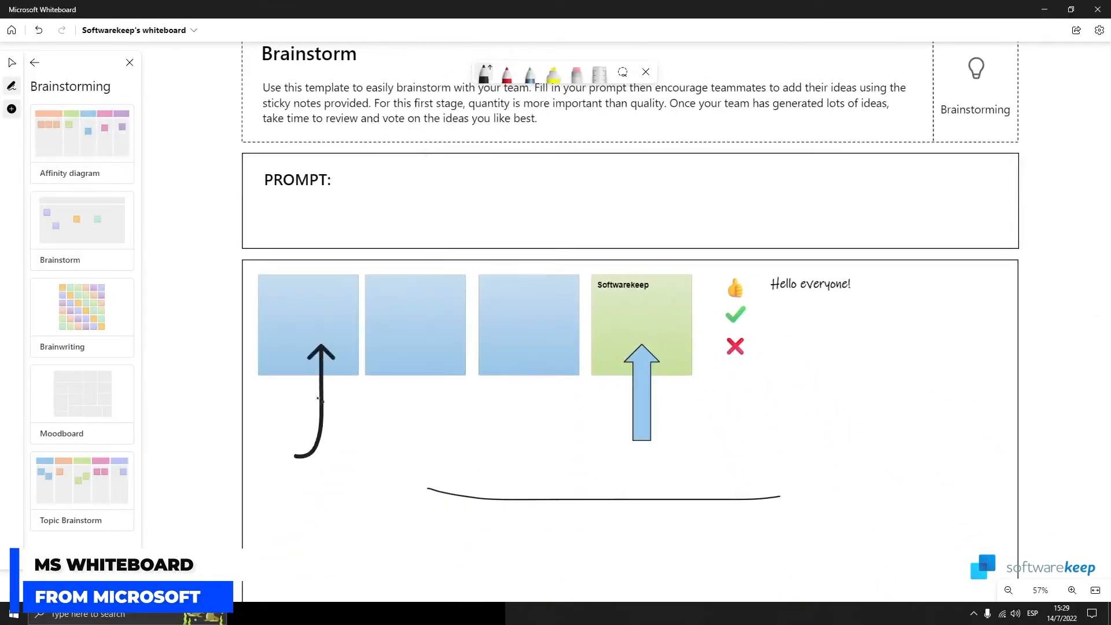